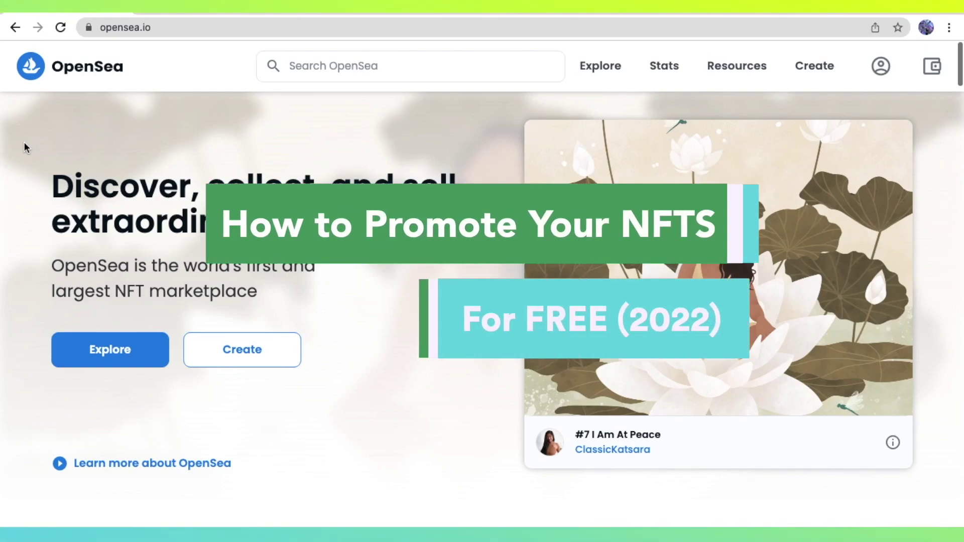
scroll(25, 148, down, 4)
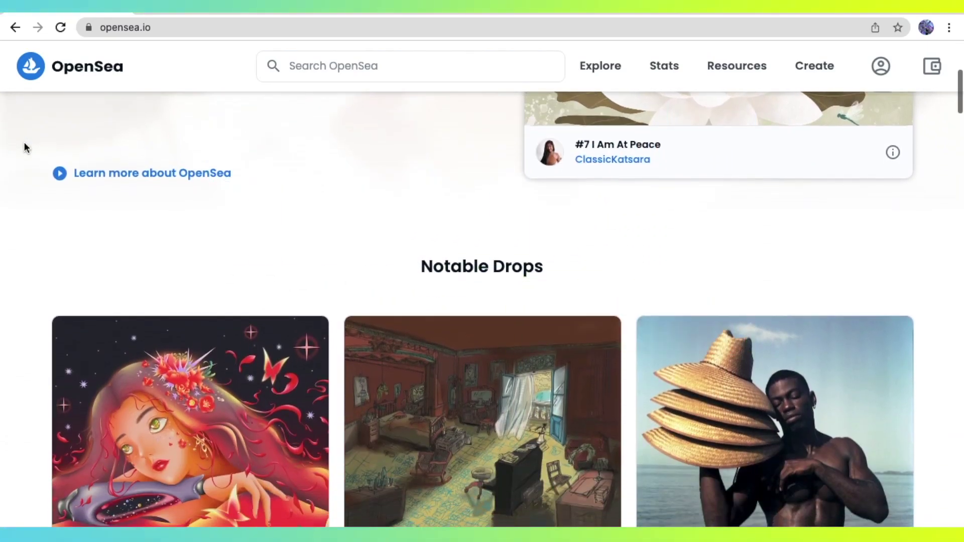
scroll(24, 149, down, 3)
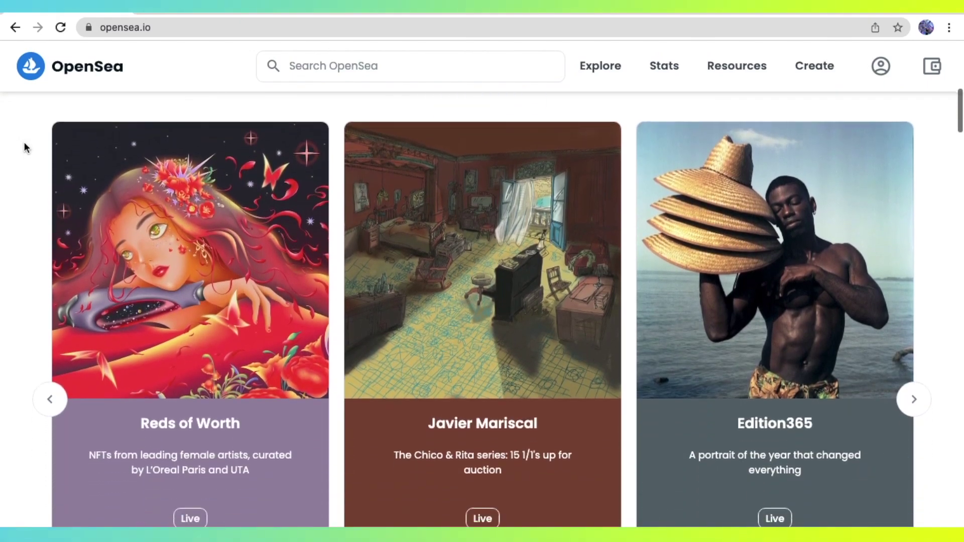
scroll(24, 148, down, 2)
scroll(25, 149, down, 3)
scroll(25, 148, down, 2)
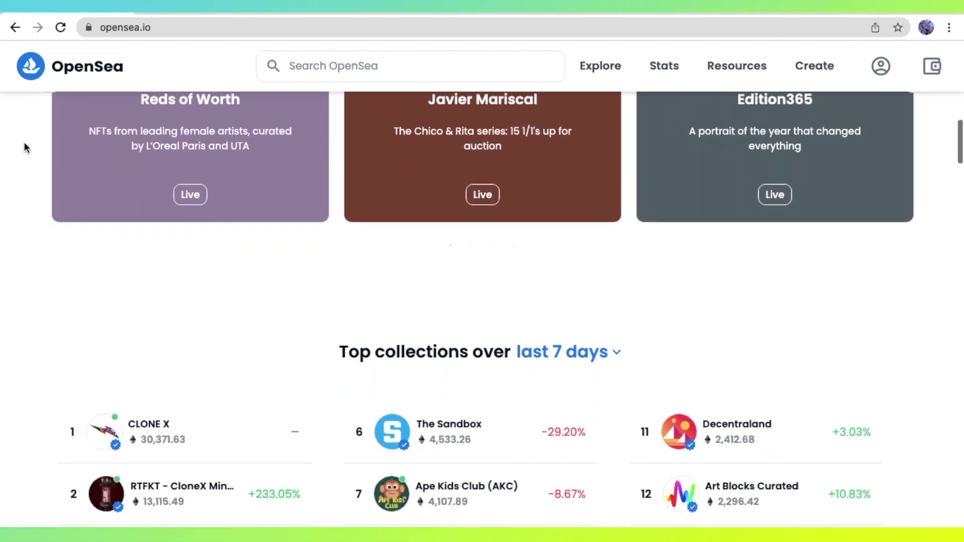
scroll(24, 148, down, 2)
scroll(25, 148, down, 2)
scroll(24, 148, down, 3)
scroll(24, 148, down, 3)
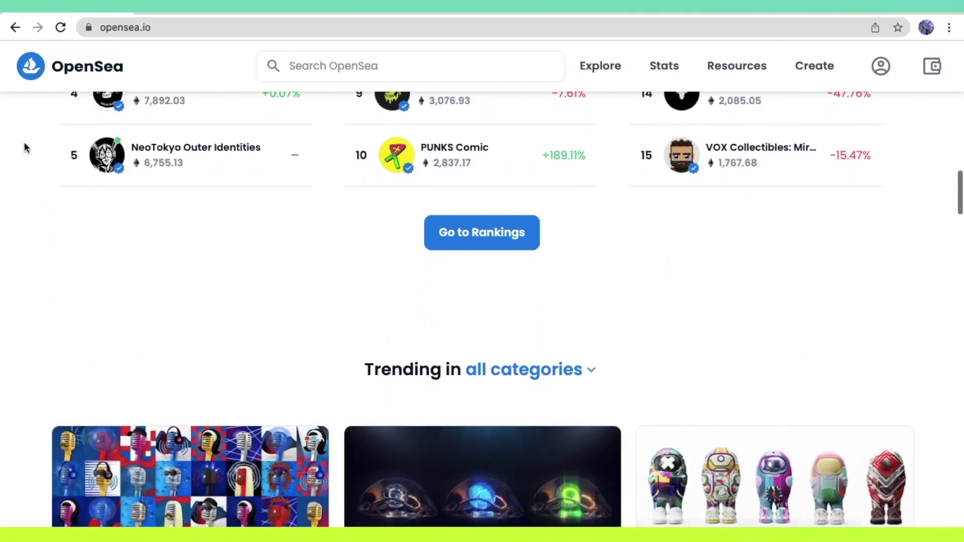
scroll(25, 148, down, 1)
scroll(24, 147, down, 2)
scroll(25, 147, down, 2)
scroll(24, 148, down, 3)
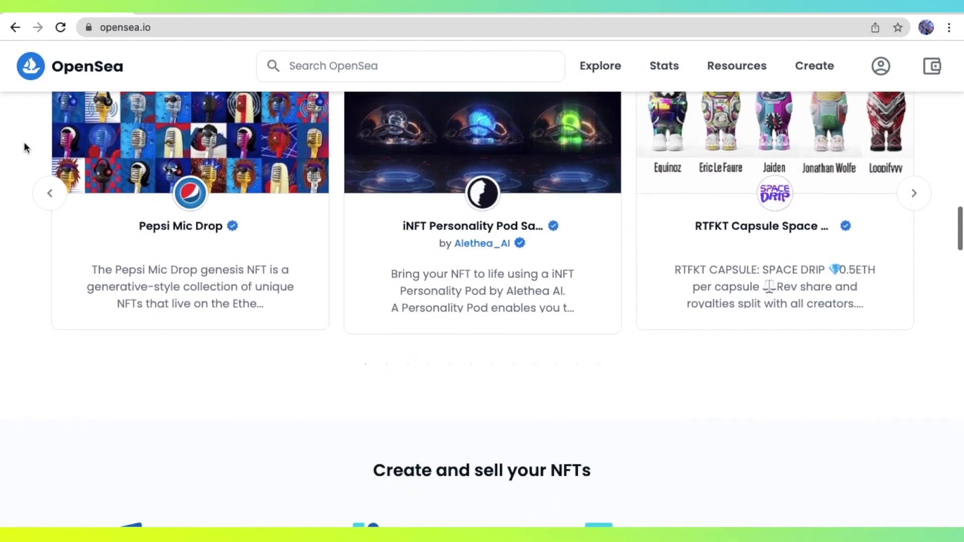
scroll(24, 148, down, 2)
scroll(24, 143, down, 2)
scroll(24, 134, down, 3)
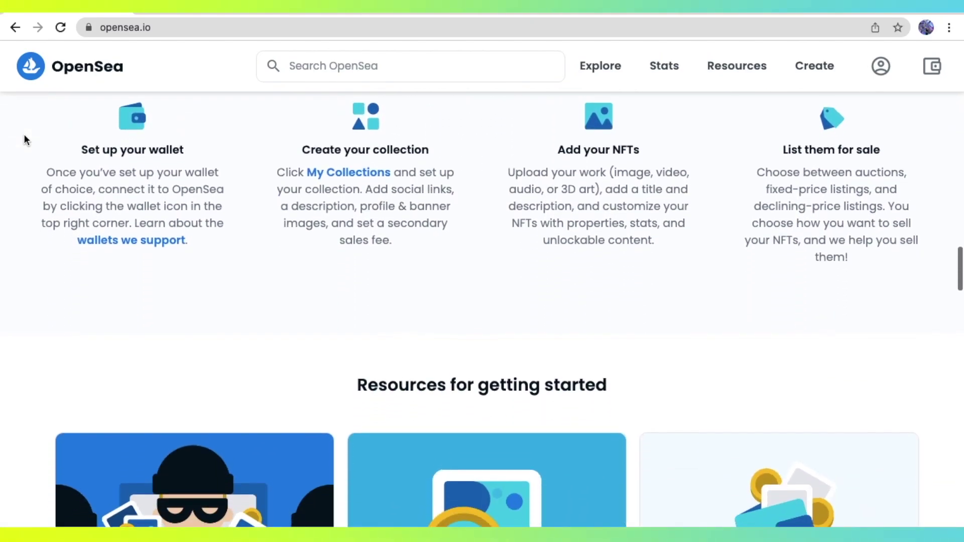
scroll(24, 134, down, 2)
scroll(25, 134, down, 3)
scroll(24, 140, down, 3)
scroll(24, 139, down, 2)
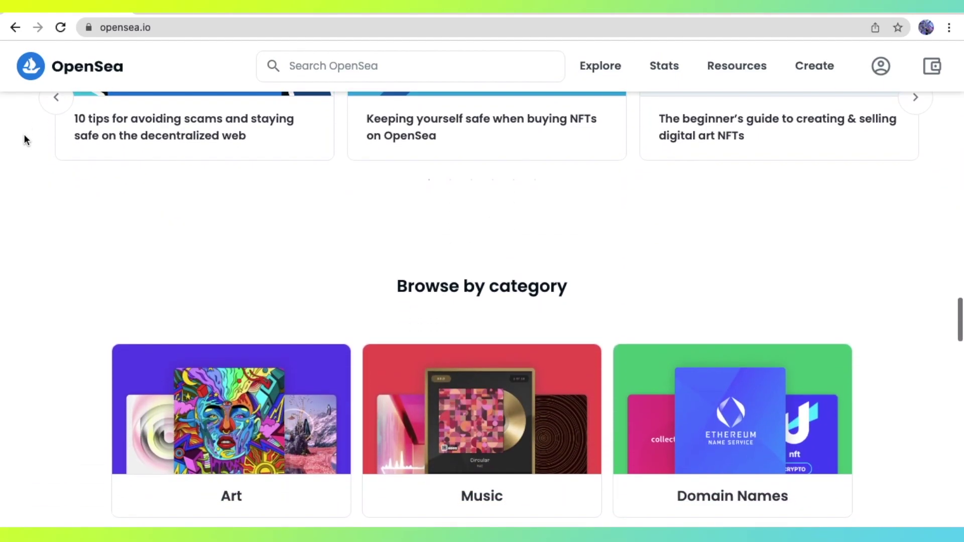
scroll(24, 140, down, 3)
scroll(25, 140, down, 2)
scroll(24, 140, down, 3)
scroll(24, 140, down, 2)
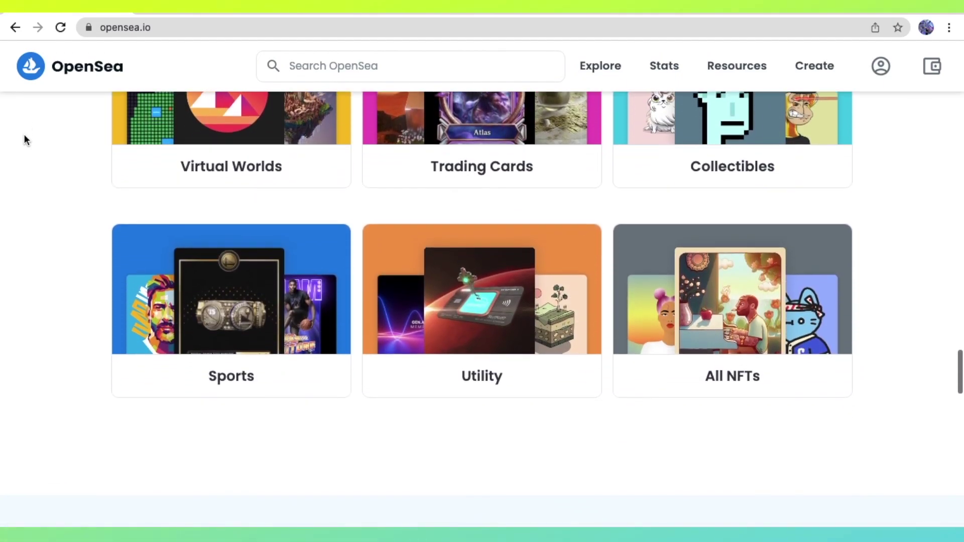
scroll(24, 140, down, 4)
scroll(24, 140, down, 1)
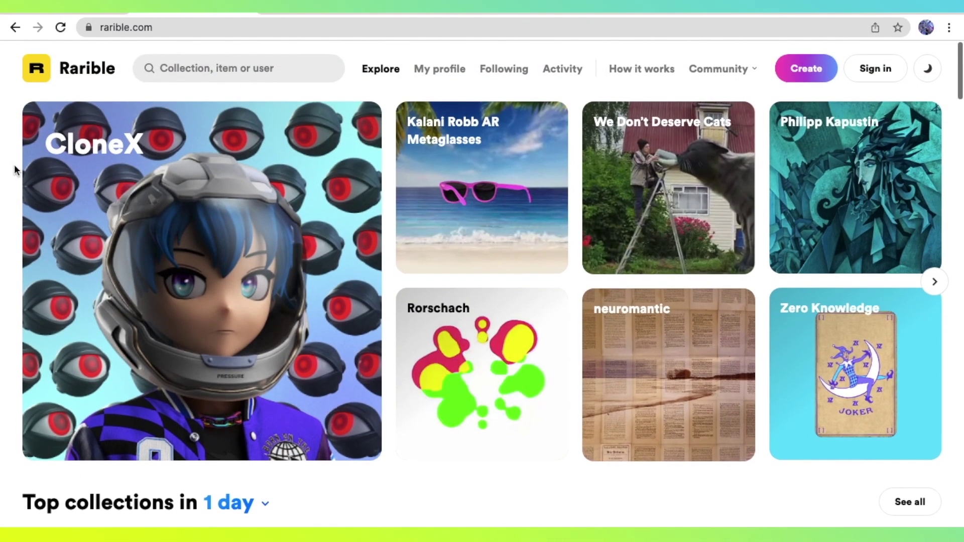
scroll(14, 164, down, 5)
scroll(14, 164, down, 3)
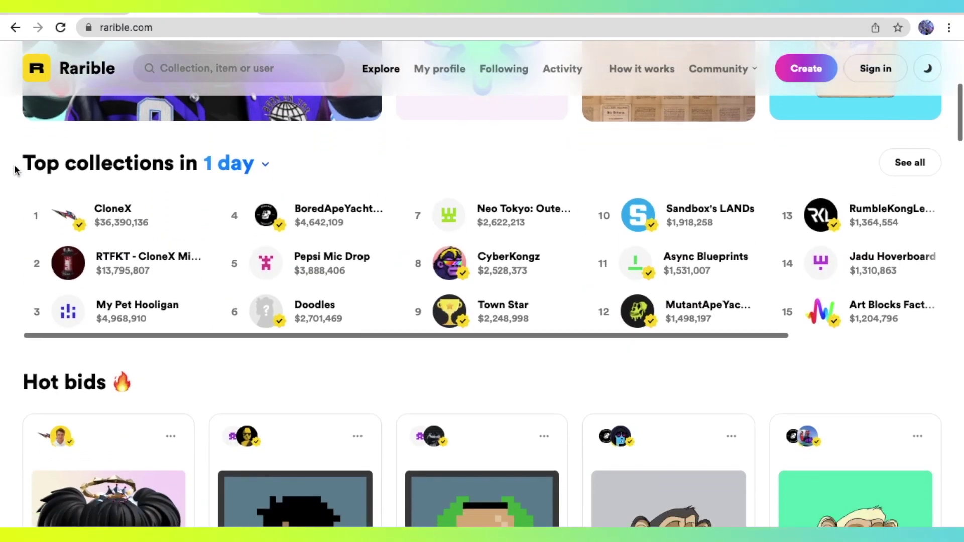
scroll(14, 170, down, 3)
scroll(14, 170, down, 1)
scroll(15, 169, down, 4)
scroll(15, 170, down, 2)
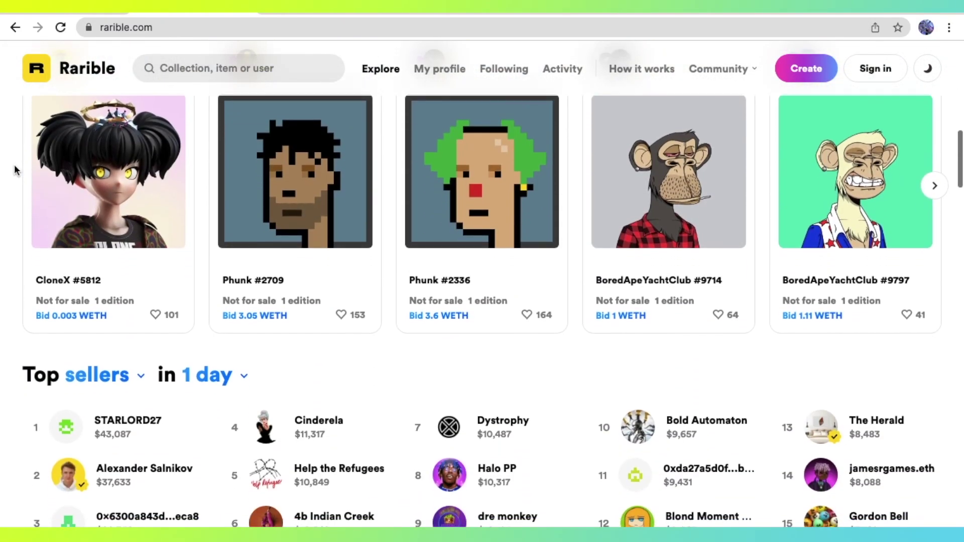
scroll(15, 164, down, 3)
scroll(14, 164, down, 1)
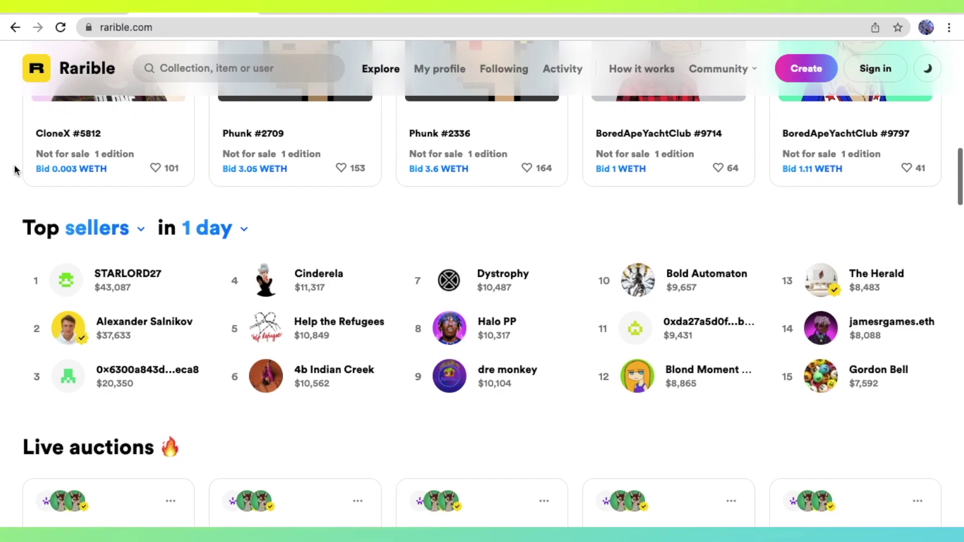
scroll(14, 164, down, 2)
scroll(14, 164, down, 2)
scroll(14, 164, down, 2)
scroll(14, 164, down, 3)
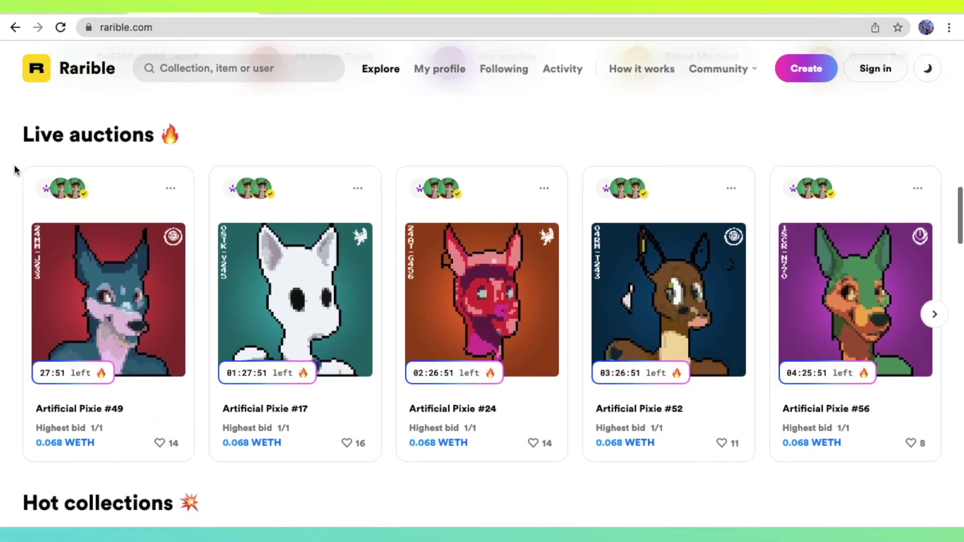
scroll(14, 170, down, 2)
scroll(14, 169, down, 3)
scroll(14, 170, down, 1)
scroll(14, 169, down, 2)
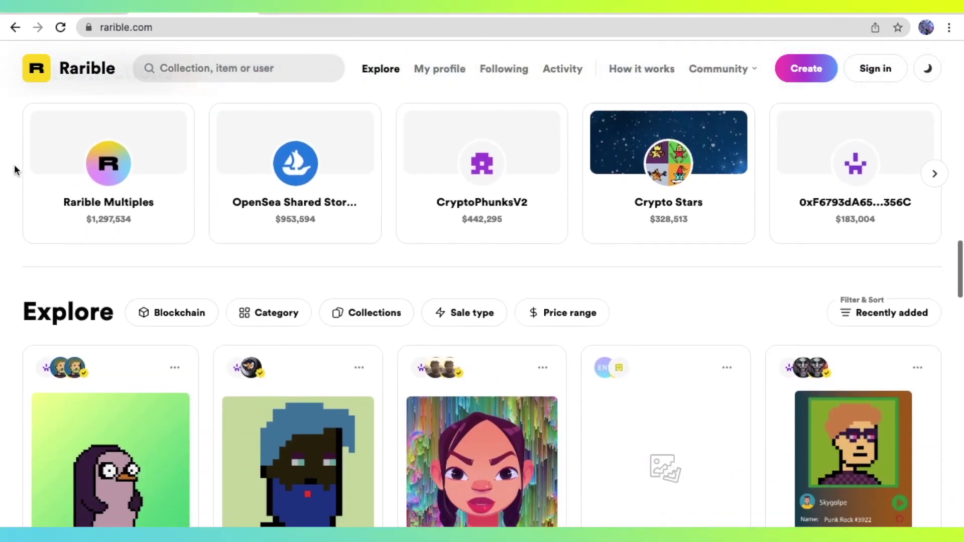
scroll(14, 170, down, 3)
scroll(14, 170, down, 3)
scroll(14, 170, down, 2)
scroll(15, 170, down, 3)
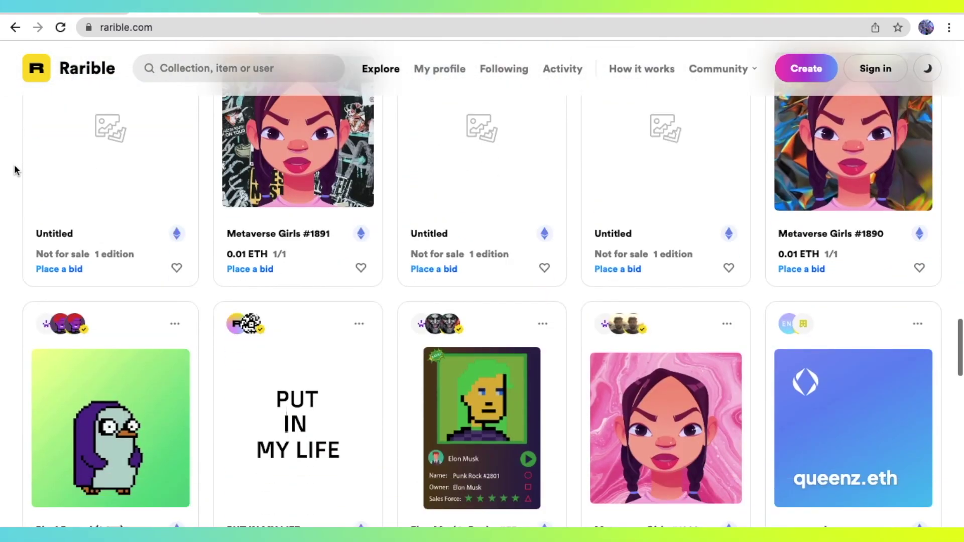
scroll(15, 170, down, 3)
scroll(15, 169, down, 3)
scroll(15, 170, down, 2)
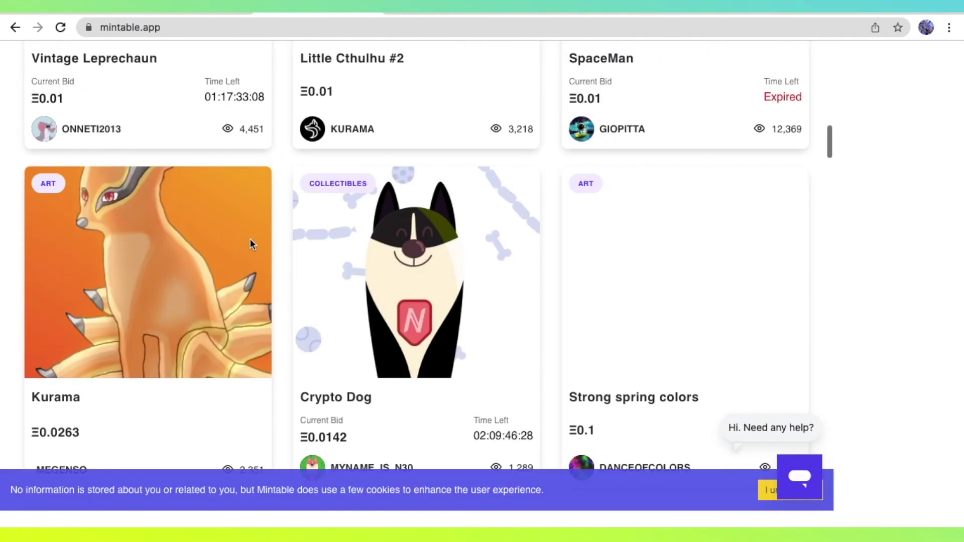
scroll(250, 239, up, 5)
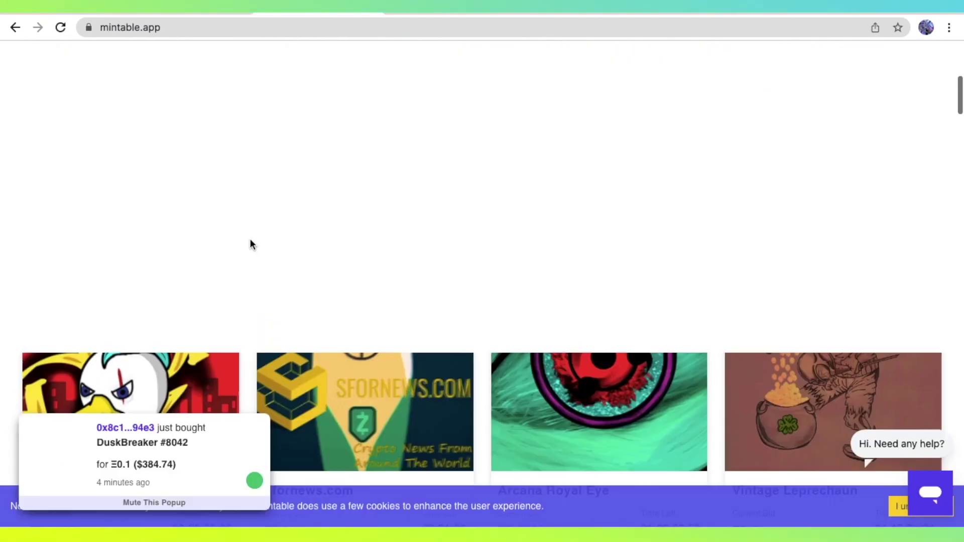
scroll(250, 239, up, 5)
scroll(250, 239, up, 3)
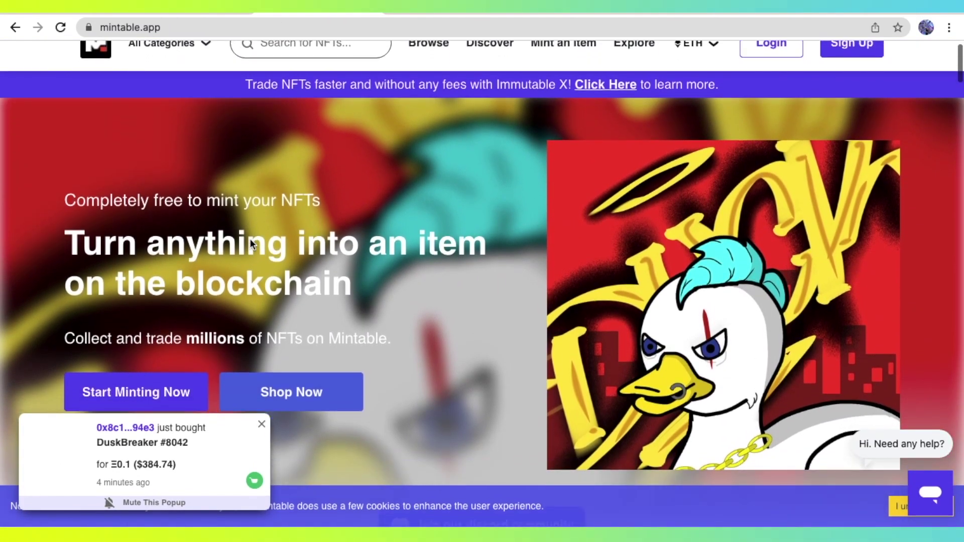
scroll(250, 239, down, 2)
scroll(250, 239, down, 4)
scroll(251, 239, down, 4)
scroll(251, 239, down, 4)
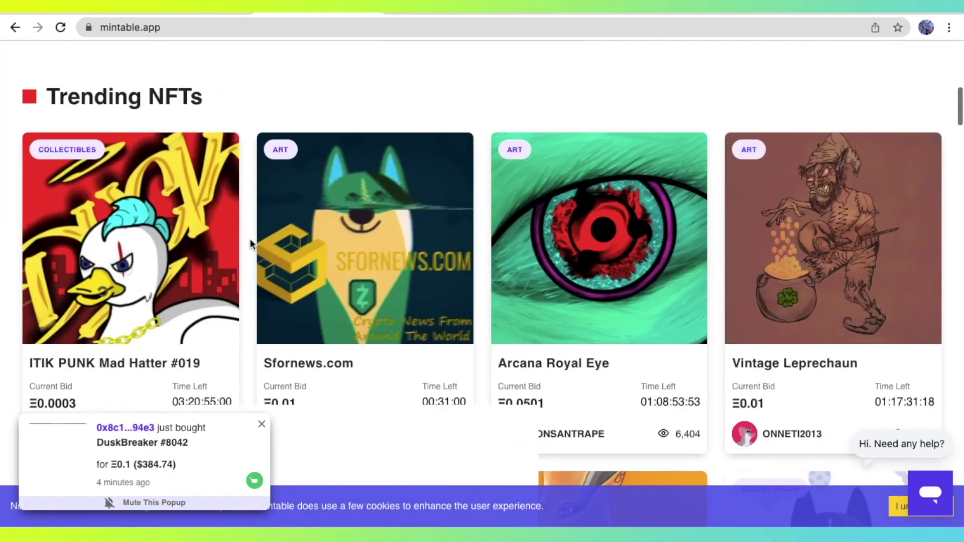
scroll(250, 239, down, 1)
scroll(250, 239, down, 3)
scroll(250, 239, down, 3)
scroll(136, 307, down, 3)
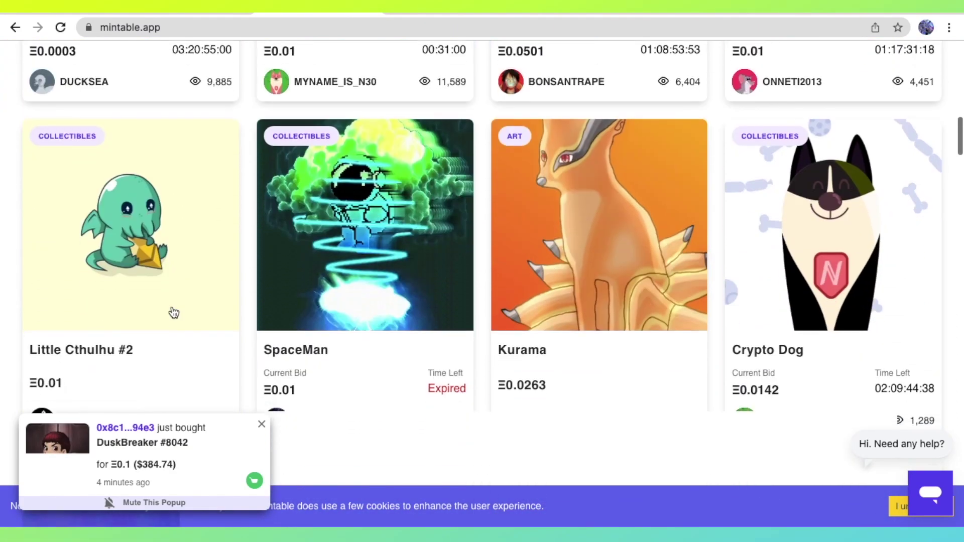
scroll(286, 309, down, 4)
scroll(290, 315, down, 3)
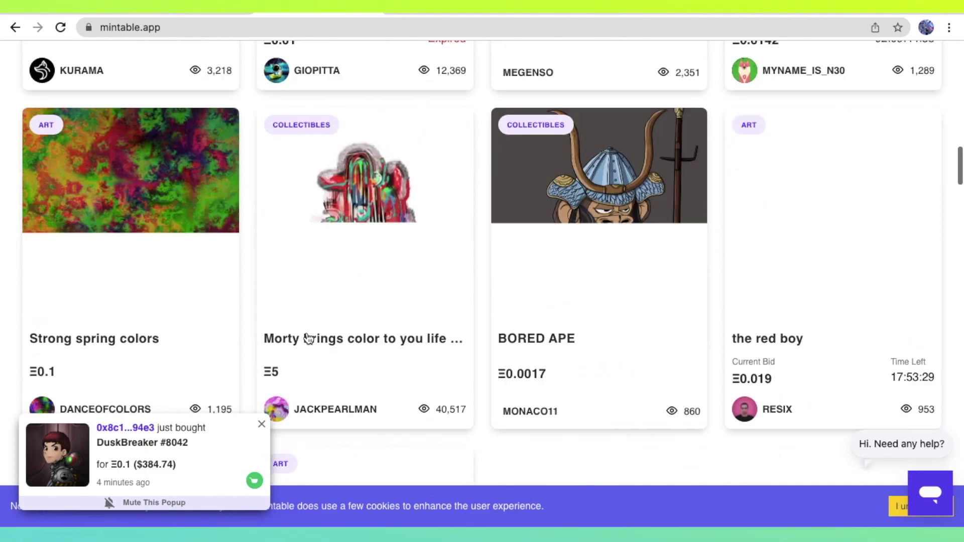
scroll(487, 222, down, 2)
scroll(487, 222, down, 1)
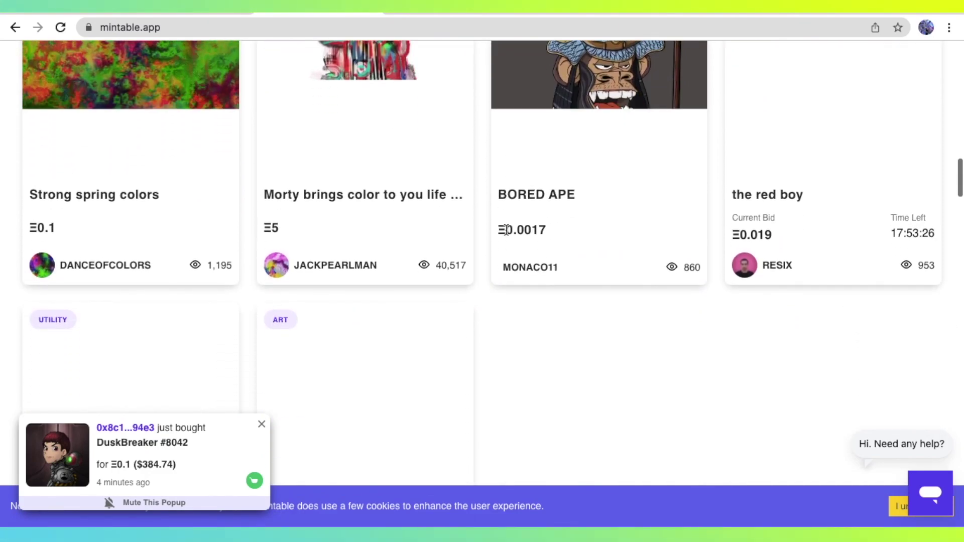
scroll(498, 226, up, 3)
scroll(507, 235, up, 2)
scroll(507, 236, down, 6)
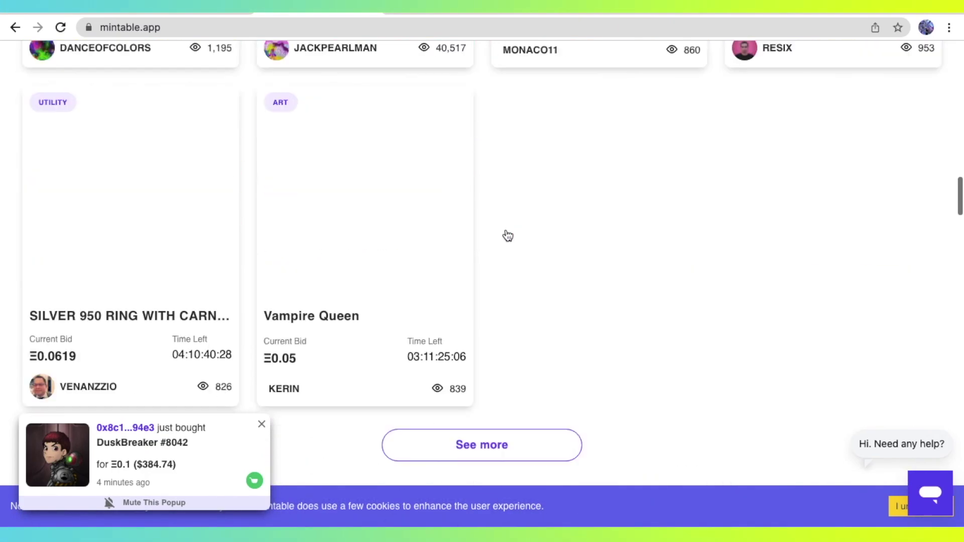
scroll(507, 235, down, 5)
scroll(506, 235, down, 5)
scroll(507, 235, down, 4)
scroll(506, 235, down, 5)
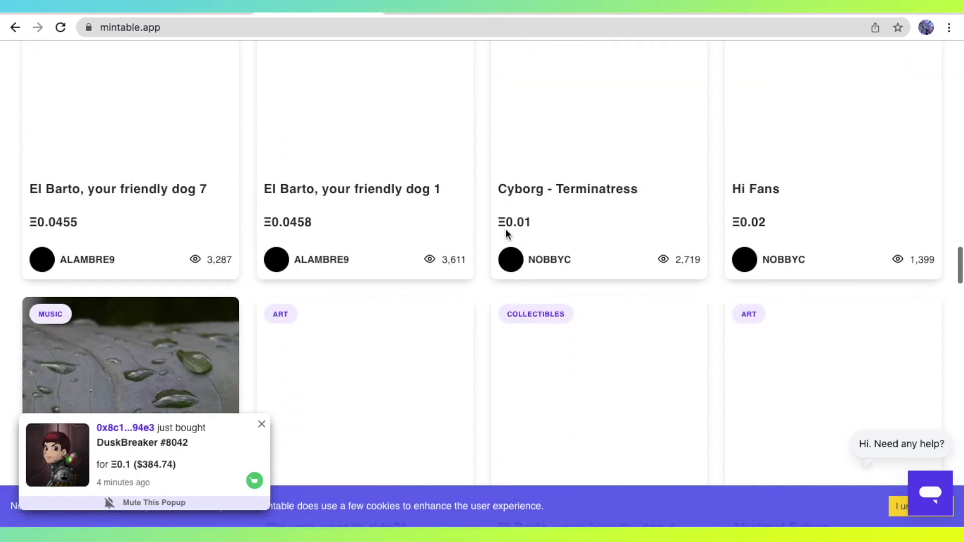
scroll(506, 235, down, 5)
scroll(508, 236, down, 2)
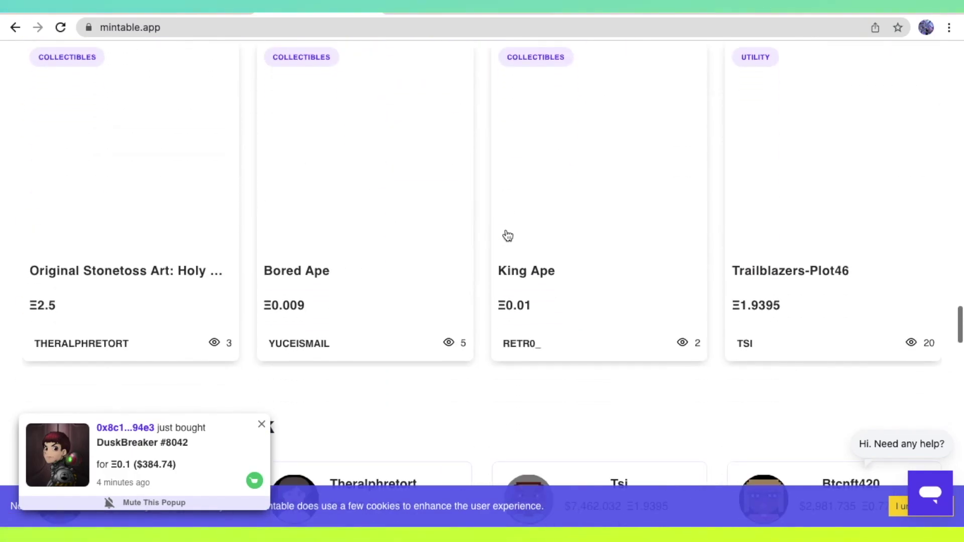
scroll(508, 236, up, 5)
scroll(508, 236, up, 6)
scroll(508, 236, up, 8)
scroll(507, 236, up, 4)
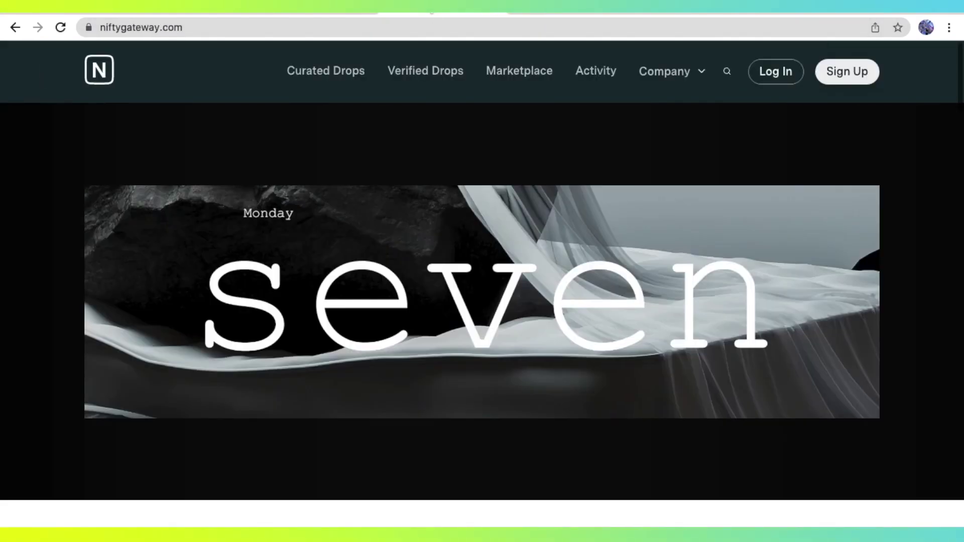
scroll(517, 260, down, 2)
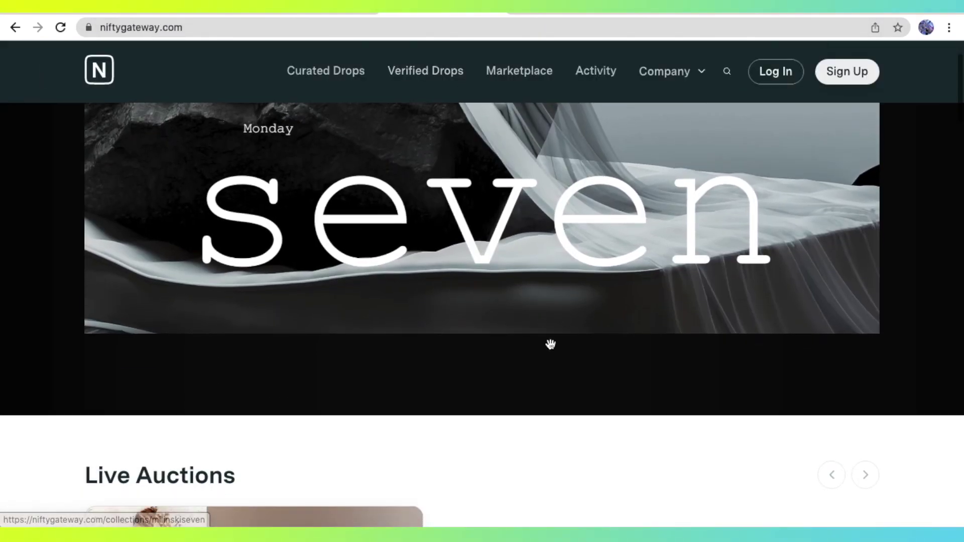
scroll(550, 343, down, 5)
scroll(550, 343, down, 3)
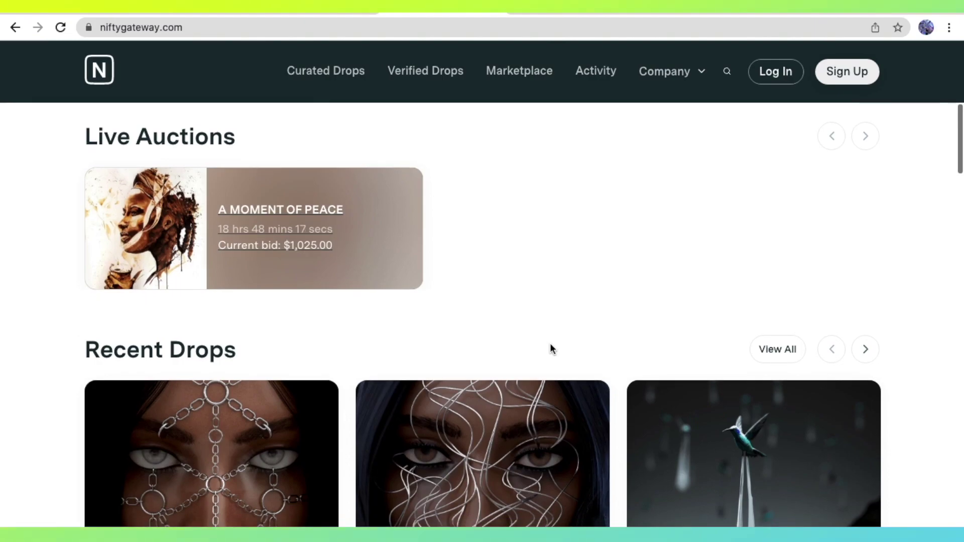
scroll(550, 342, down, 3)
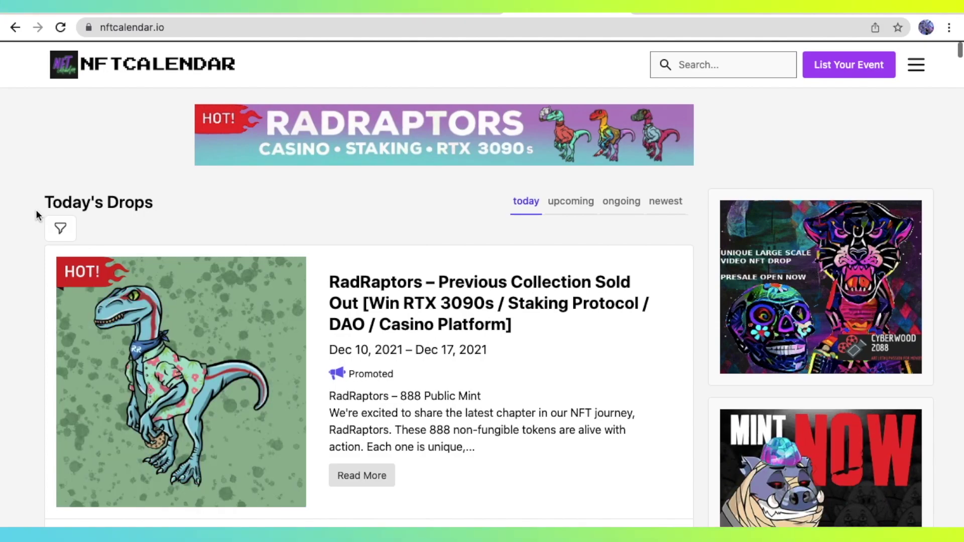
scroll(35, 210, down, 1)
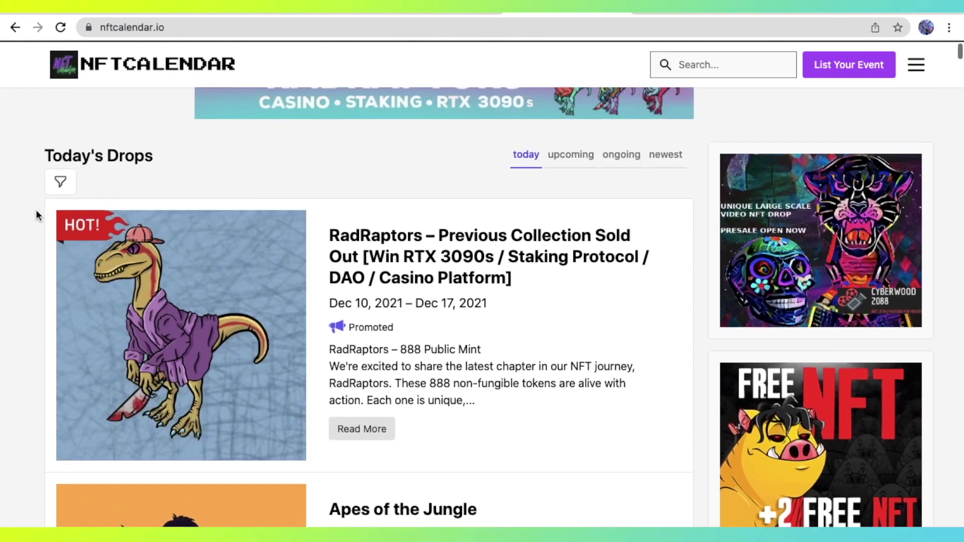
- Open the Today's Drops blockchain filter without choosing a chain, then switch to newest drops
click(60, 183)
click(148, 236)
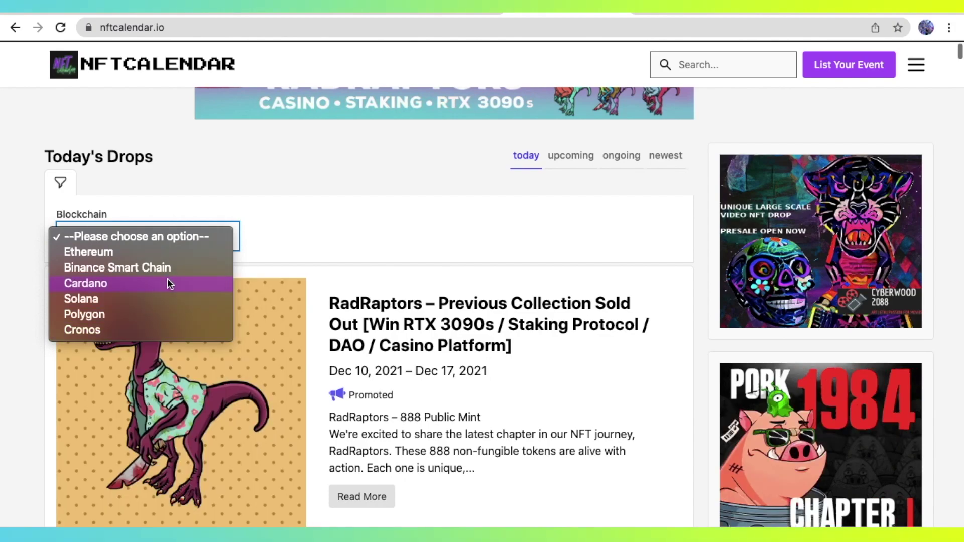
click(165, 196)
scroll(166, 190, up, 1)
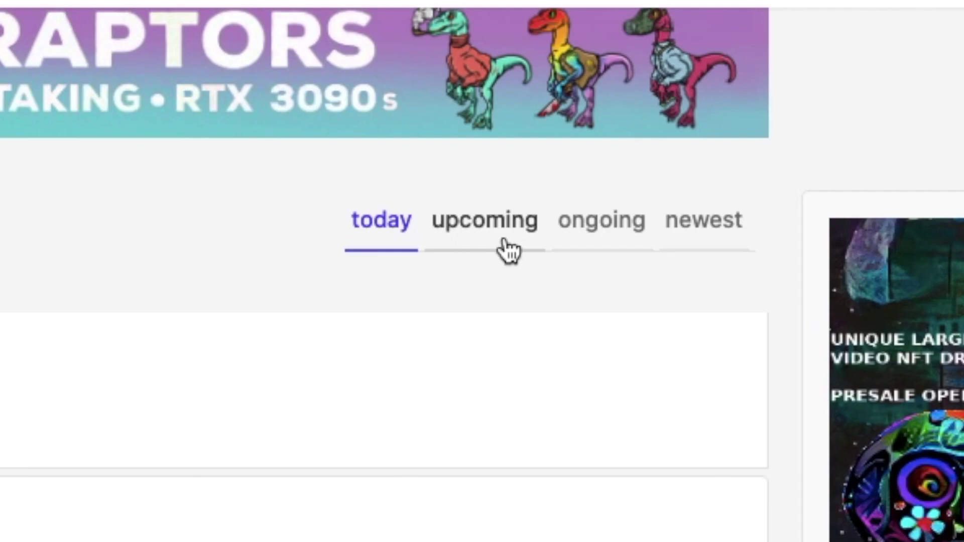
click(697, 247)
scroll(633, 286, down, 5)
scroll(633, 286, down, 2)
scroll(633, 286, down, 3)
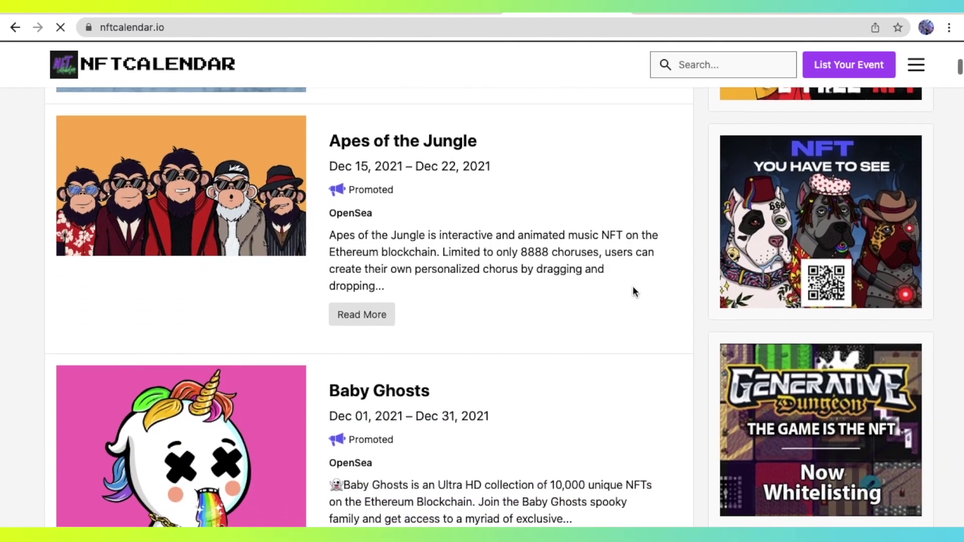
- Open the MetApocalypse — Cyborgs 3D NFT event details page
click(208, 335)
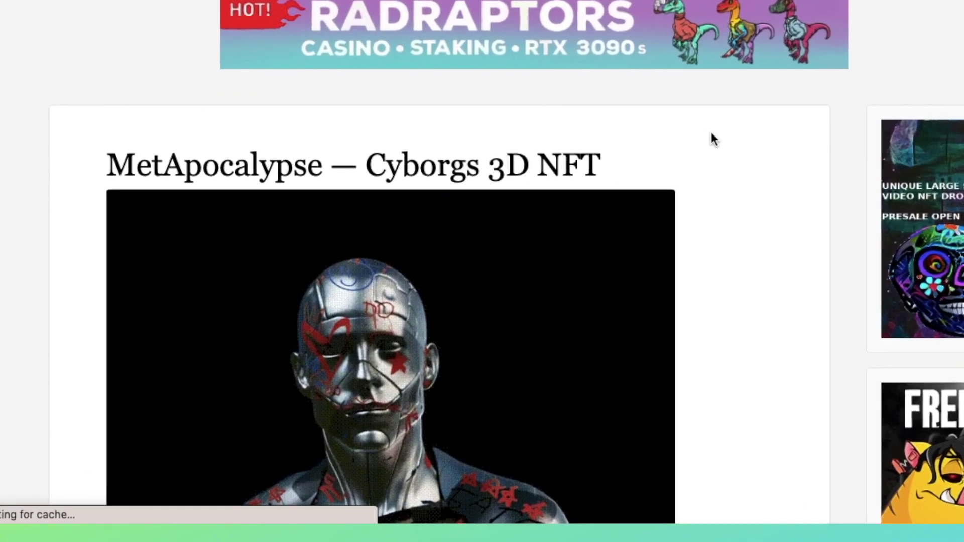
scroll(730, 118, down, 3)
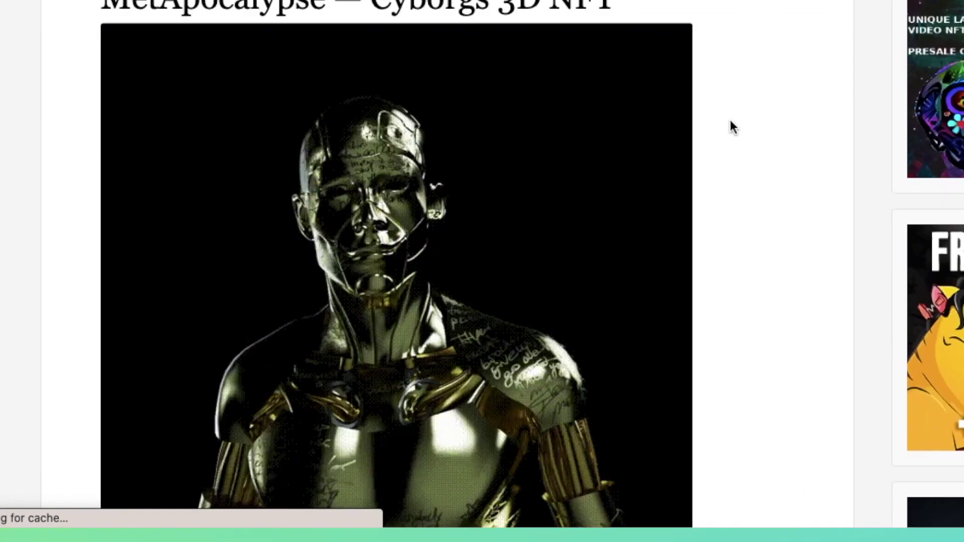
scroll(729, 118, down, 3)
scroll(730, 118, down, 3)
scroll(729, 118, down, 3)
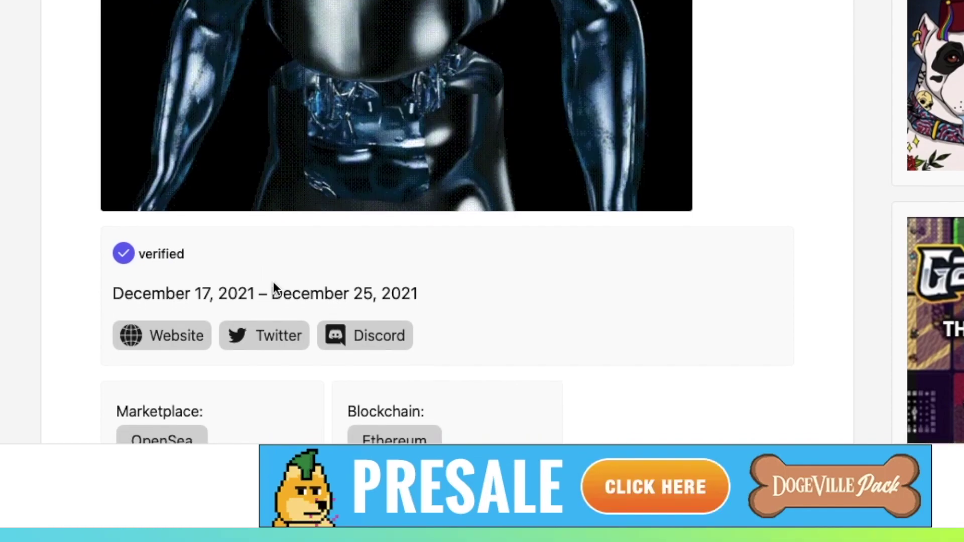
scroll(274, 281, down, 1)
scroll(422, 257, down, 2)
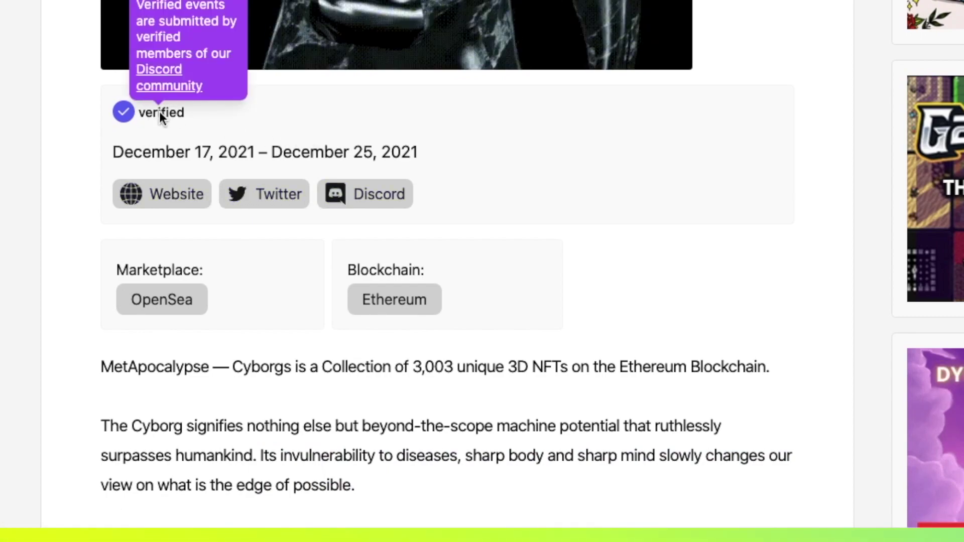
mouse_move(148, 254)
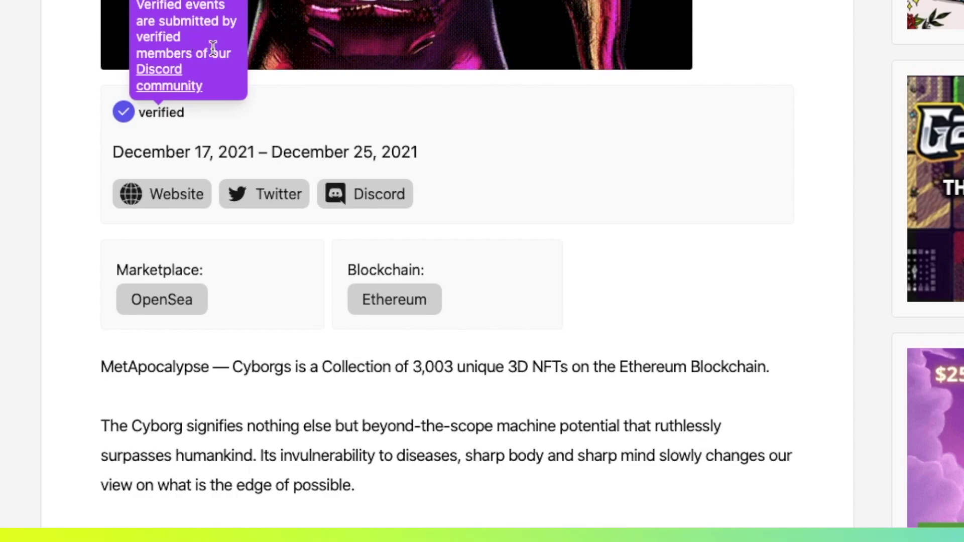
scroll(263, 209, down, 2)
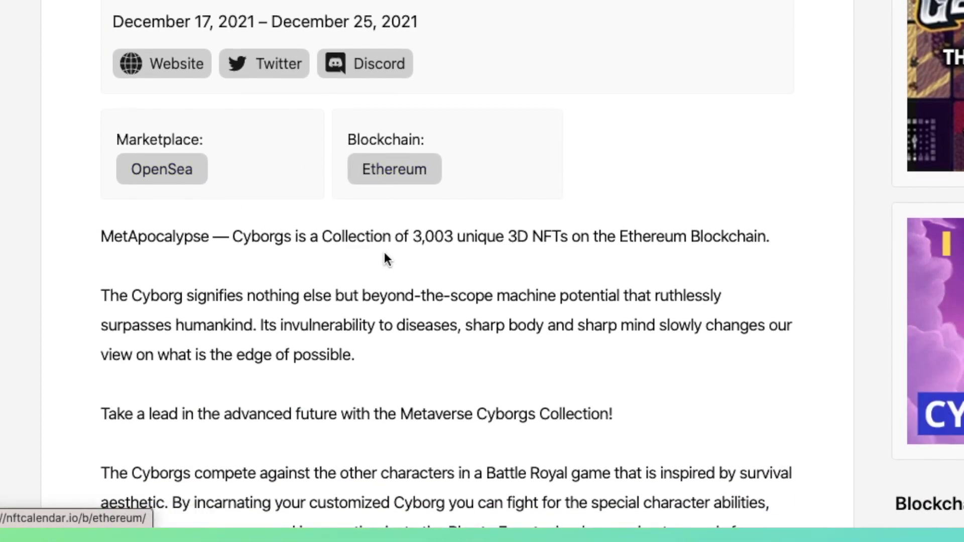
scroll(384, 259, down, 1)
scroll(378, 272, down, 1)
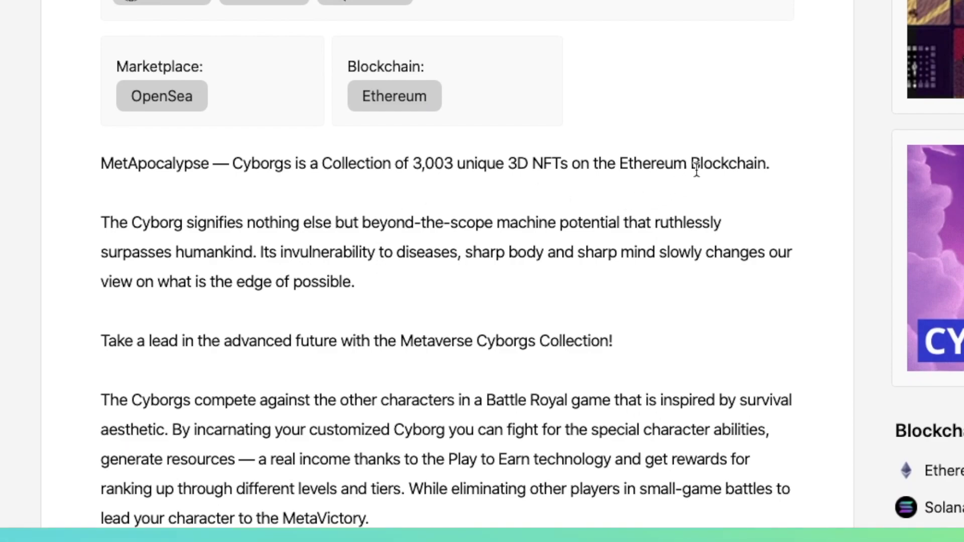
scroll(762, 190, down, 2)
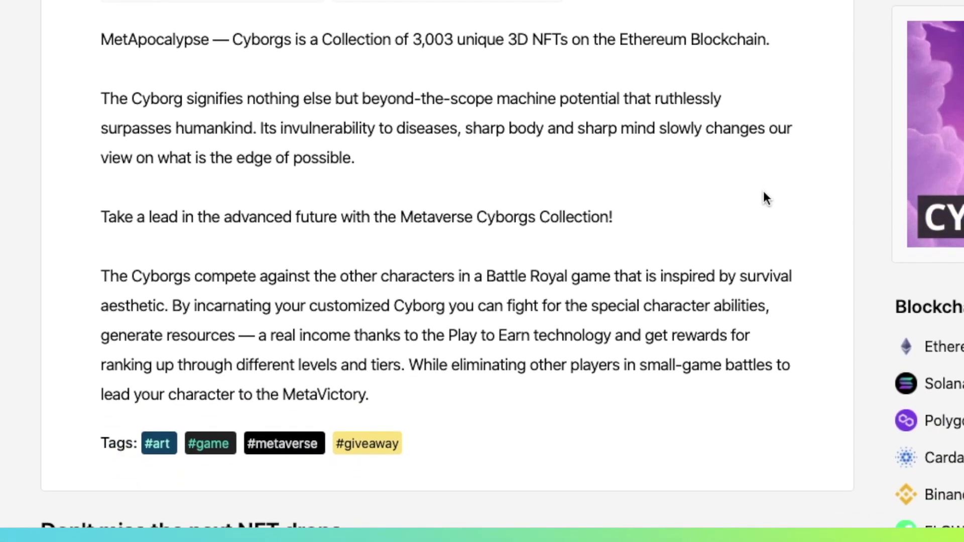
scroll(763, 191, down, 1)
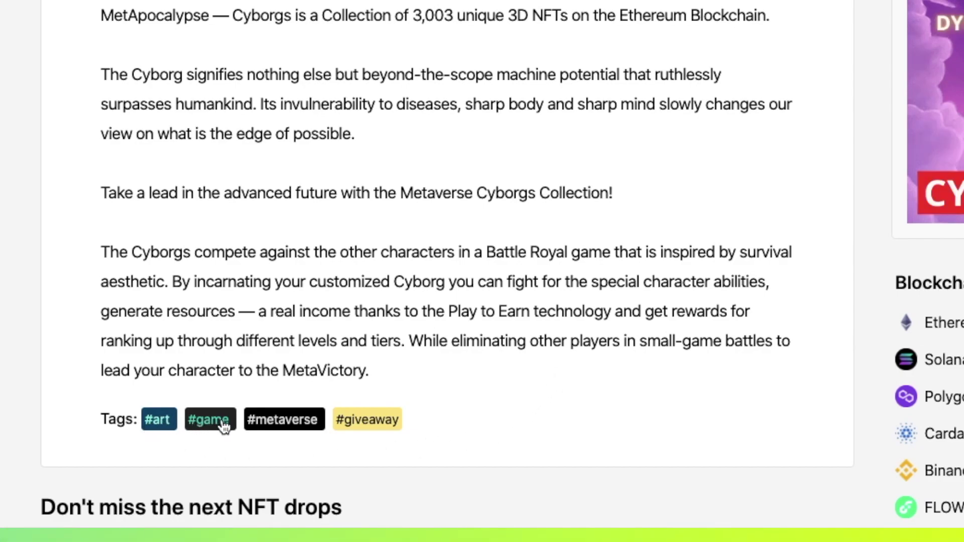
scroll(456, 435, down, 1)
scroll(456, 435, down, 3)
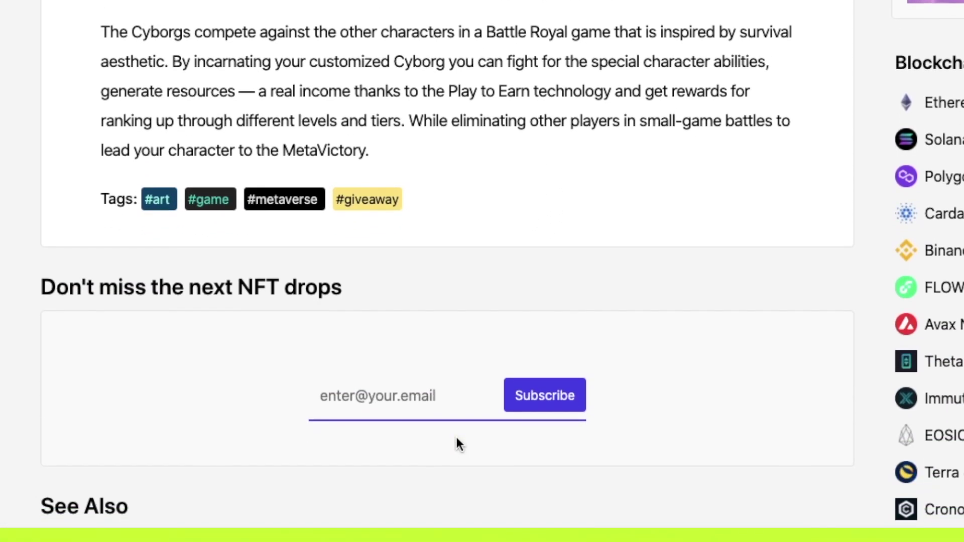
scroll(455, 435, down, 2)
scroll(456, 437, down, 1)
scroll(456, 441, down, 2)
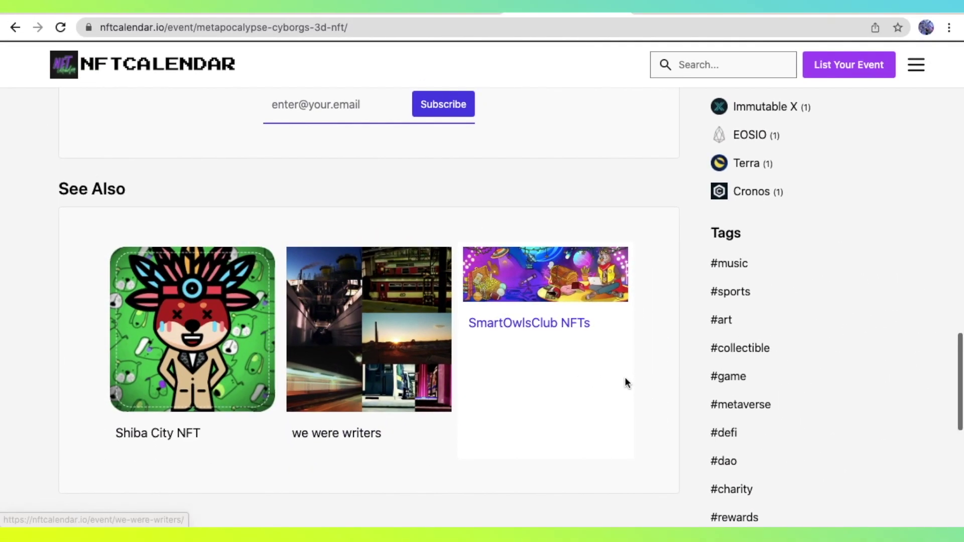
scroll(608, 382, down, 3)
scroll(555, 386, up, 5)
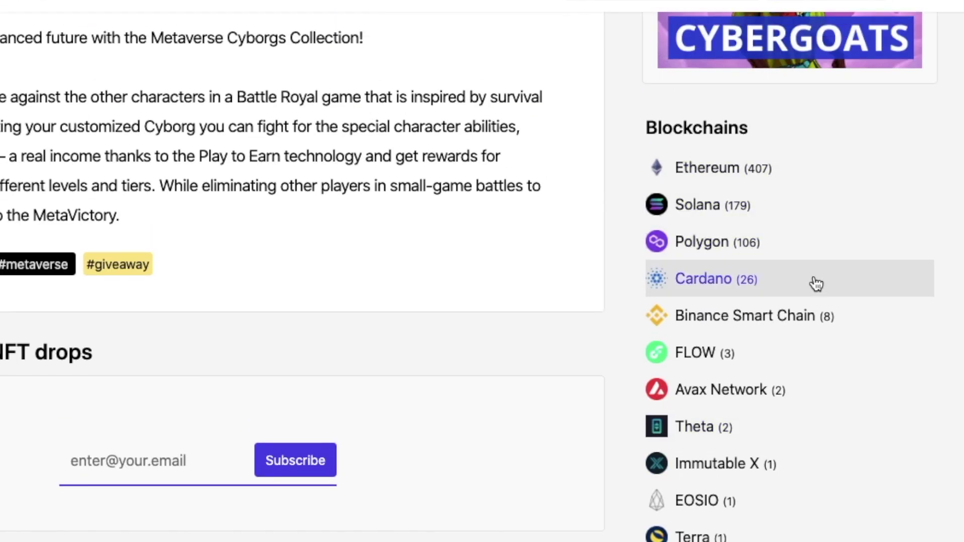
scroll(814, 286, down, 1)
scroll(815, 310, down, 1)
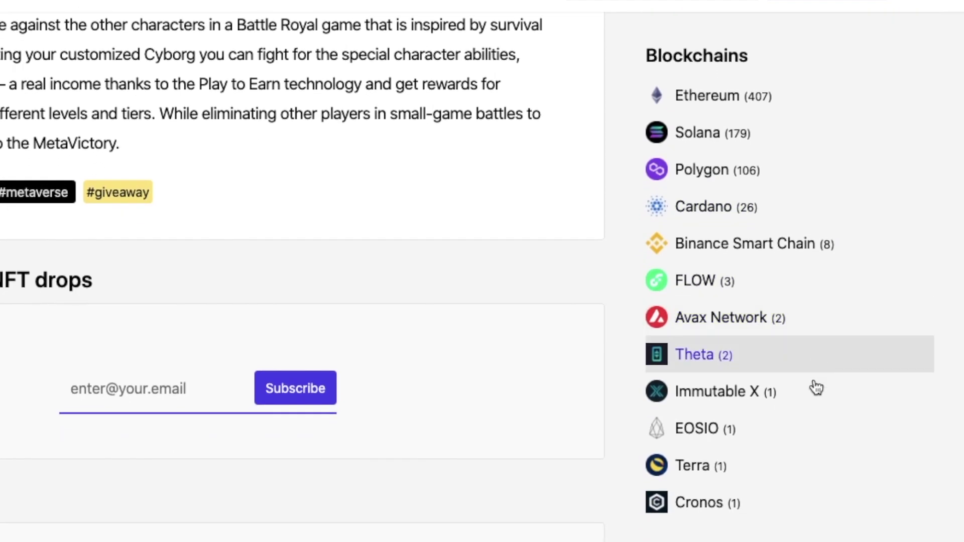
scroll(813, 481, down, 3)
scroll(810, 467, down, 2)
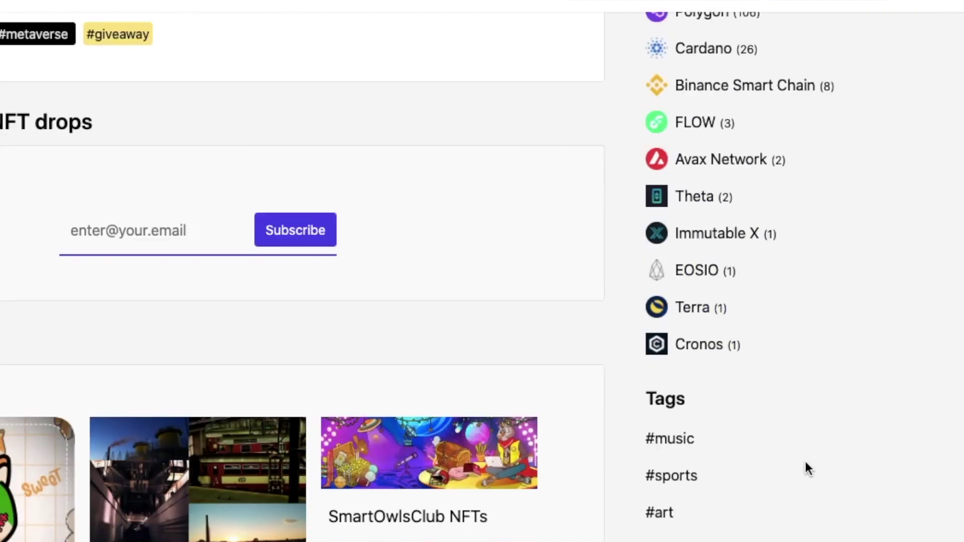
scroll(806, 452, down, 3)
scroll(811, 376, down, 2)
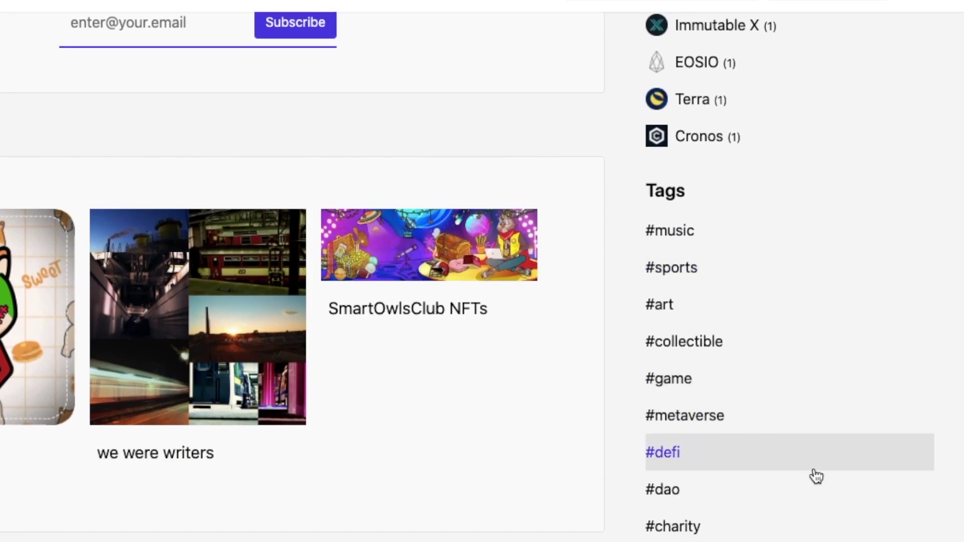
scroll(814, 467, down, 3)
scroll(810, 460, down, 3)
scroll(806, 446, down, 2)
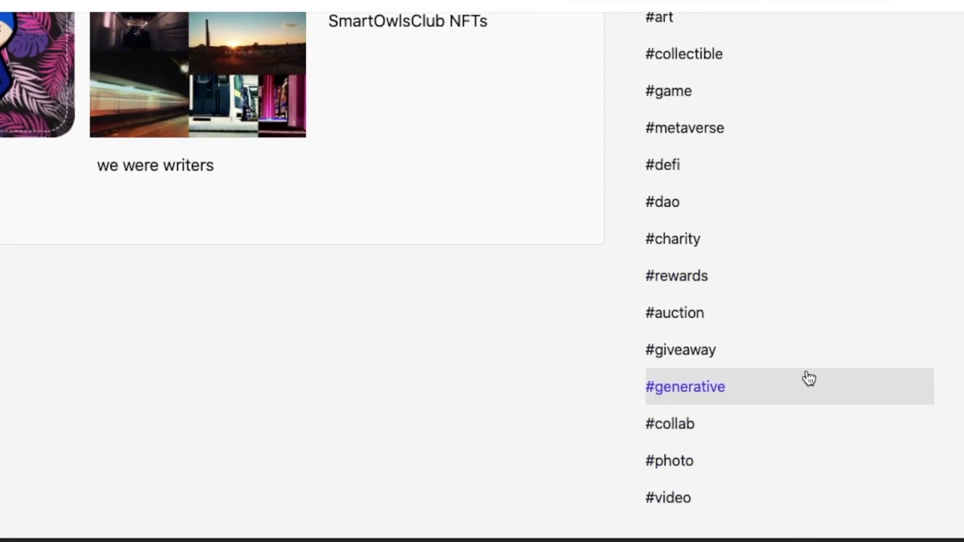
scroll(809, 384, up, 5)
scroll(809, 378, up, 8)
scroll(808, 378, up, 8)
scroll(809, 378, up, 6)
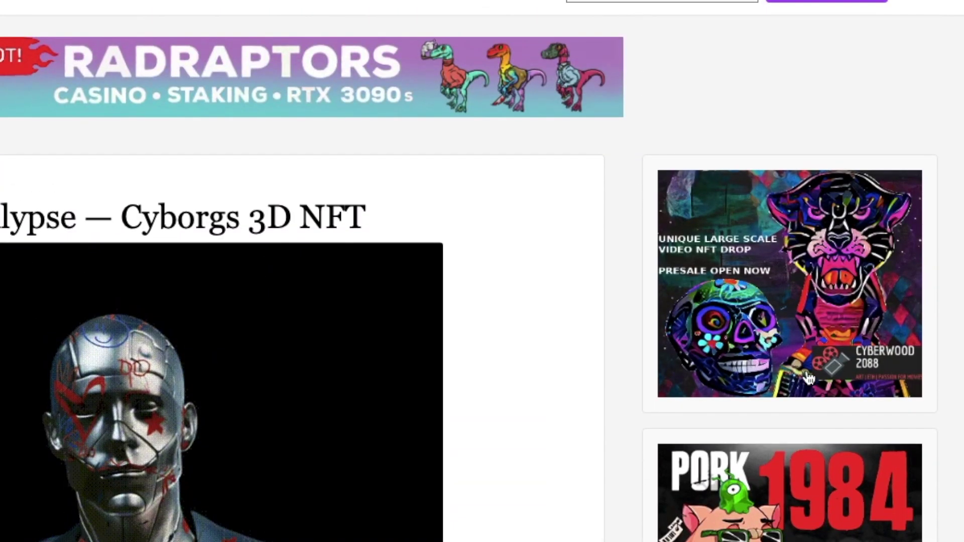
scroll(808, 378, up, 3)
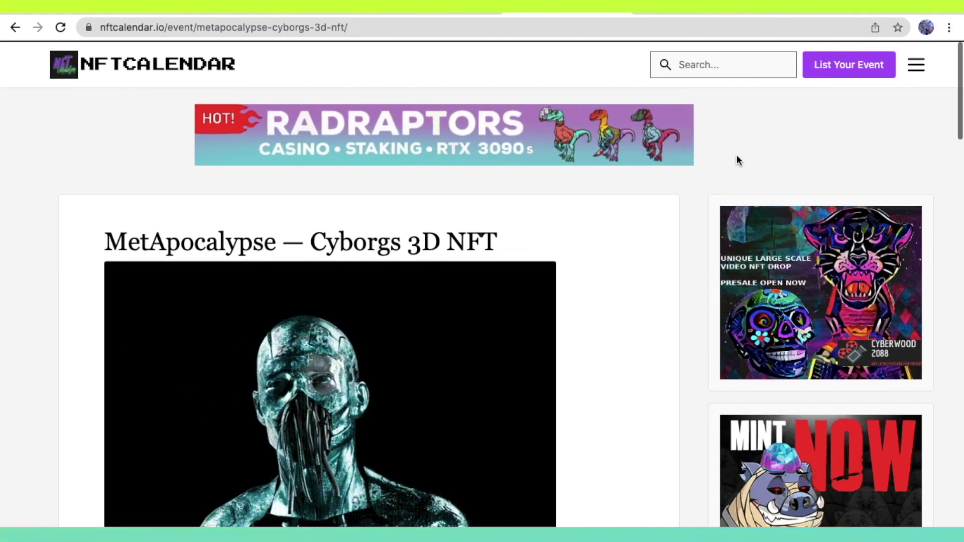
click(768, 66)
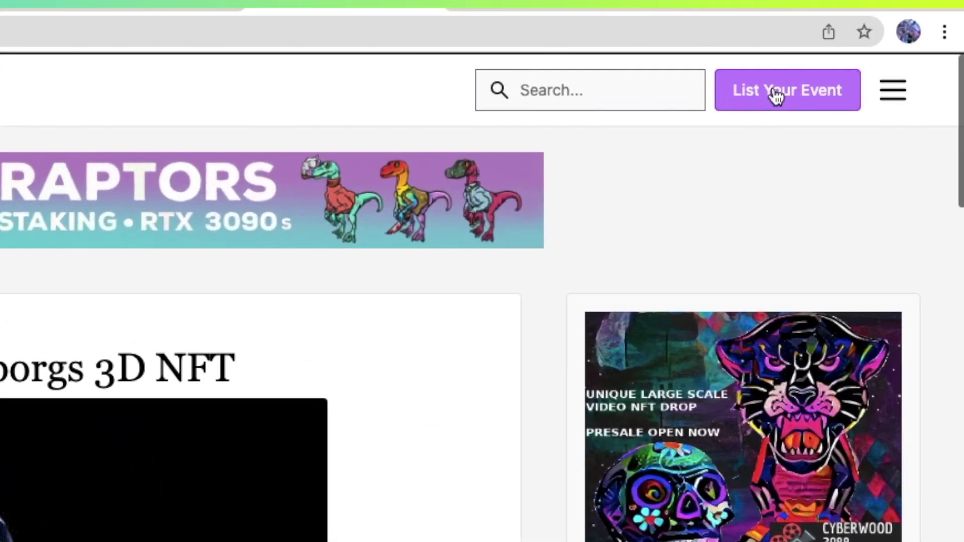
- Open the Submit Your Event form with 'Title of event' as the event title
click(777, 94)
text(Title of event)
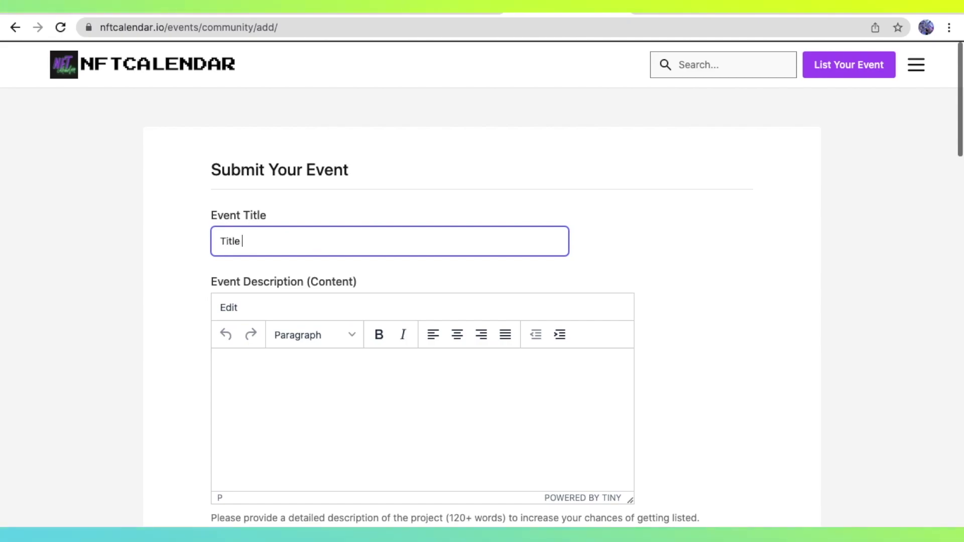
click(713, 234)
scroll(712, 235, down, 5)
scroll(706, 244, down, 5)
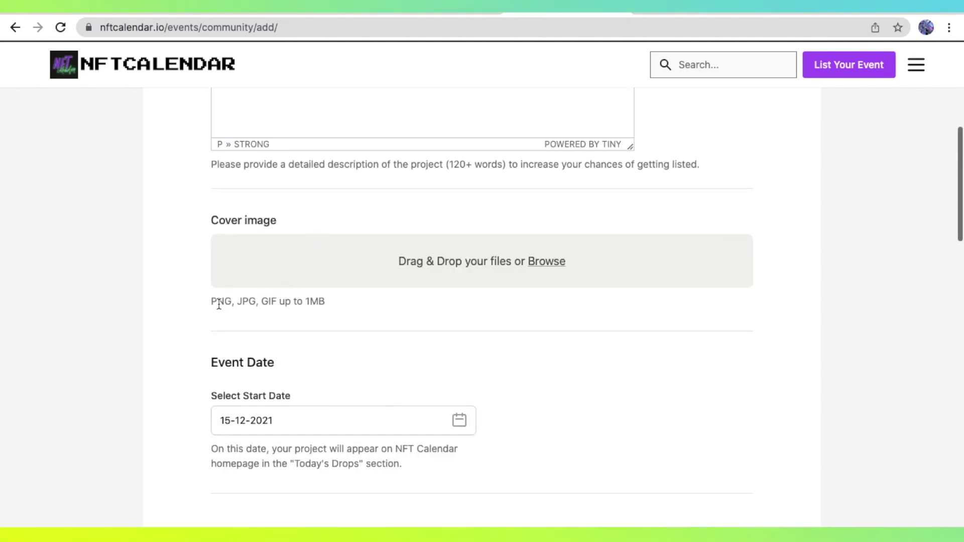
scroll(362, 332, down, 2)
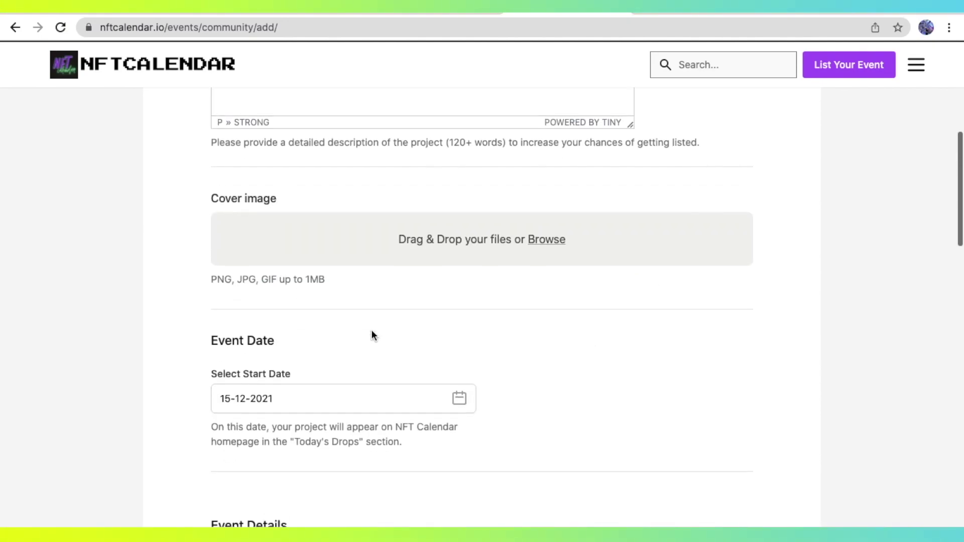
scroll(372, 330, down, 2)
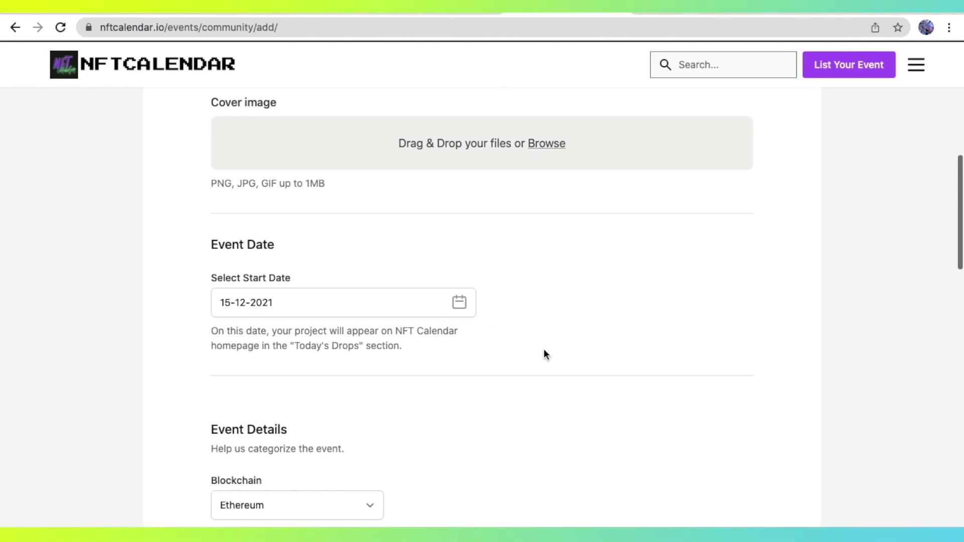
scroll(545, 349, down, 1)
scroll(544, 349, down, 1)
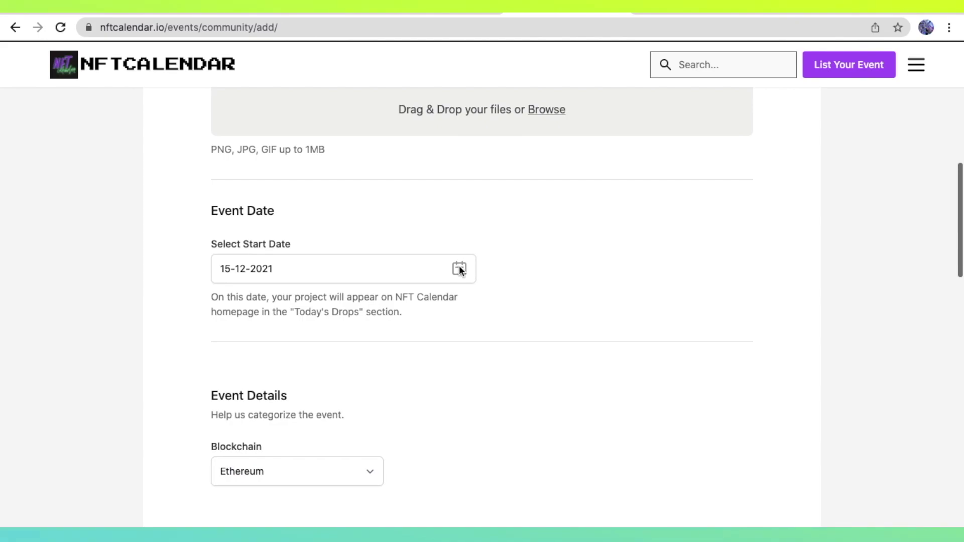
- Set the event start date to 18-12-2021 and show the blockchain options
click(266, 272)
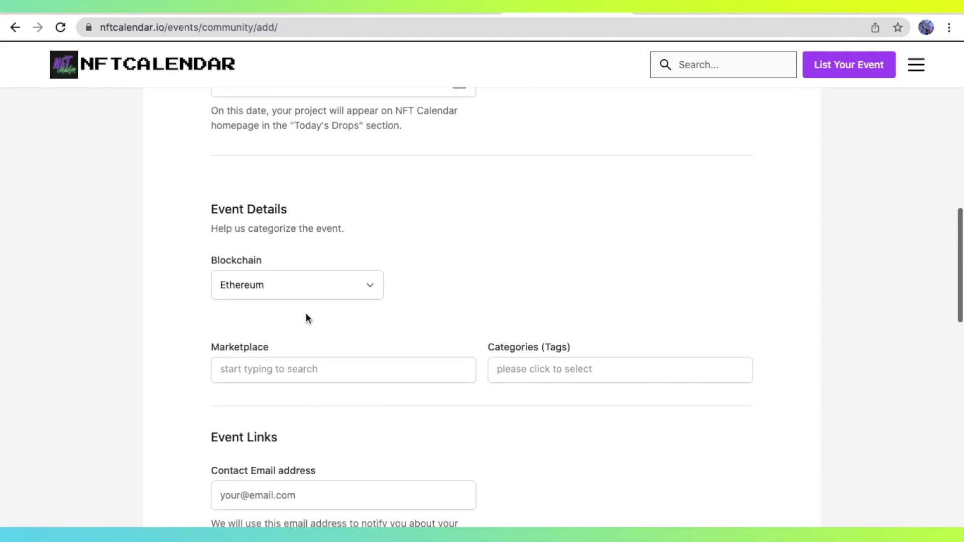
click(332, 375)
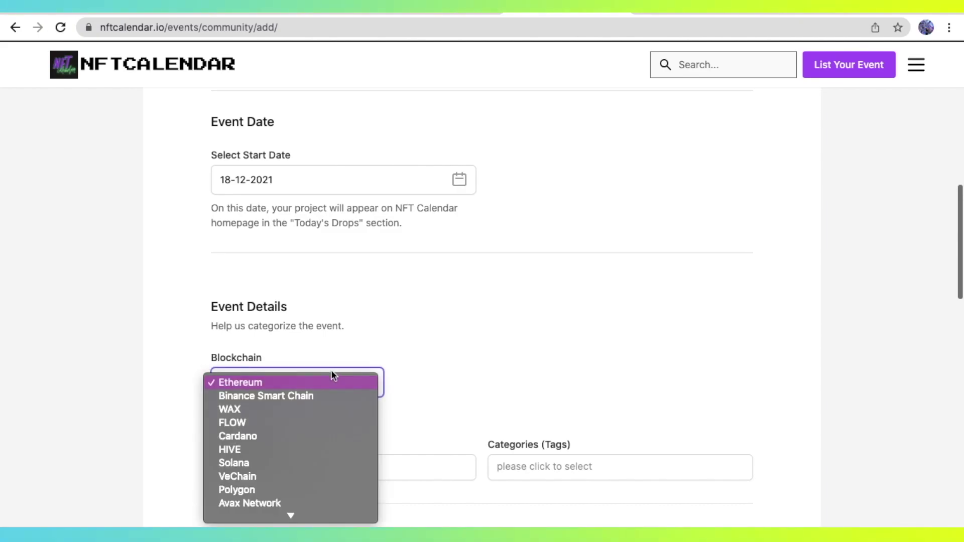
scroll(332, 400, down, 5)
scroll(333, 400, down, 5)
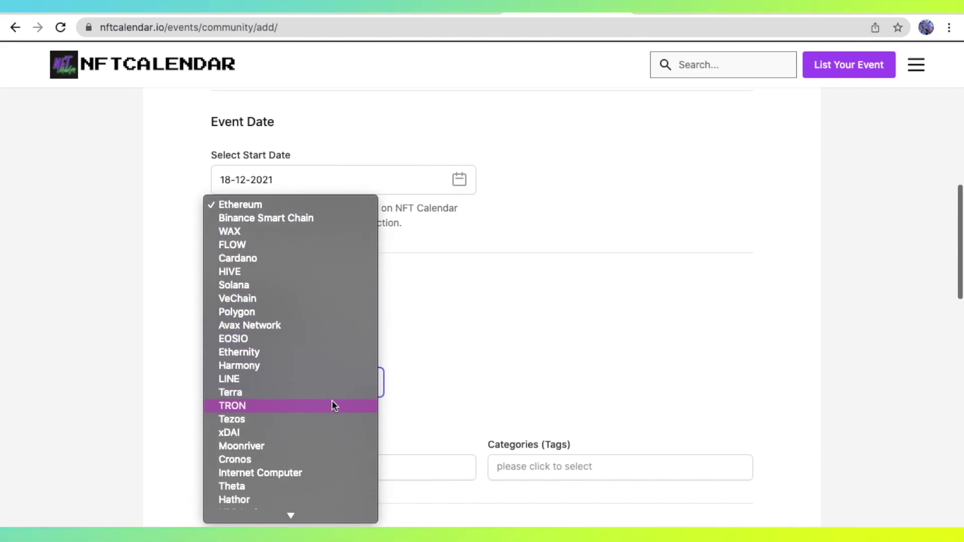
scroll(333, 400, down, 4)
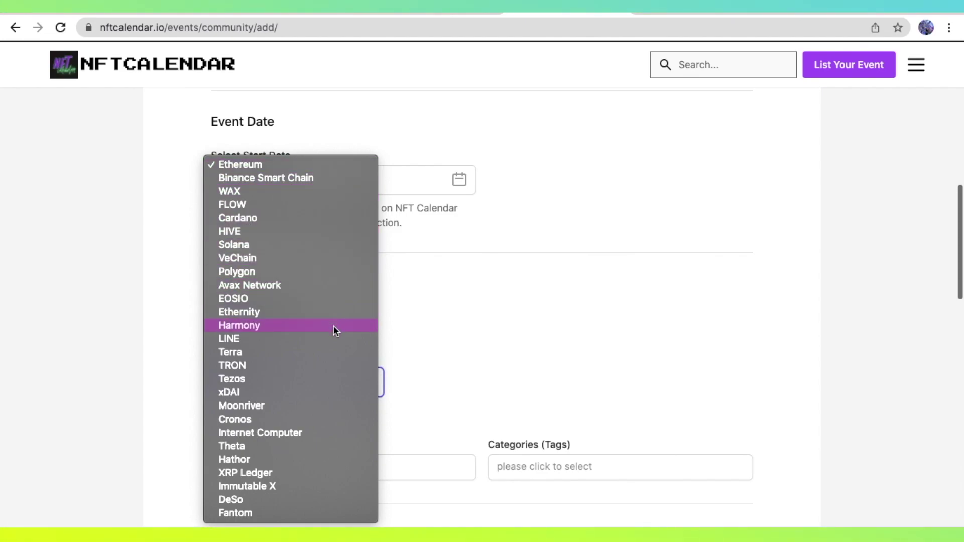
- Keep Ethereum as the blockchain, pick Rarible as marketplace, and tag the event 'art'
key(Escape)
scroll(392, 450, down, 1)
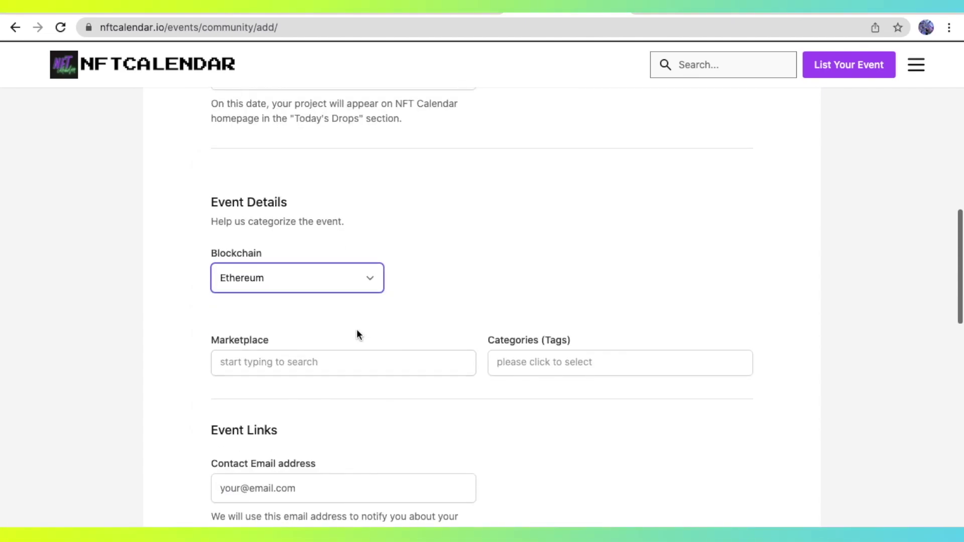
click(361, 367)
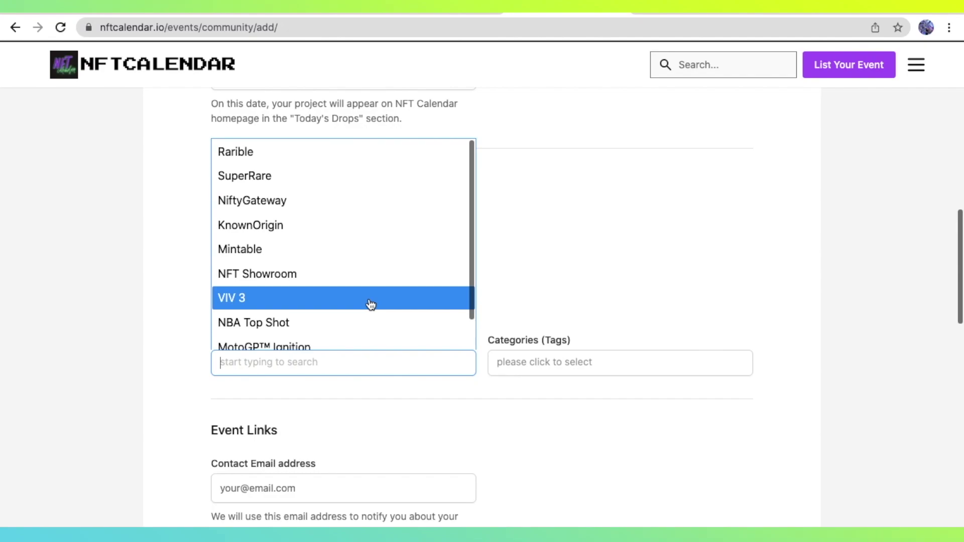
scroll(370, 304, down, 1)
click(459, 397)
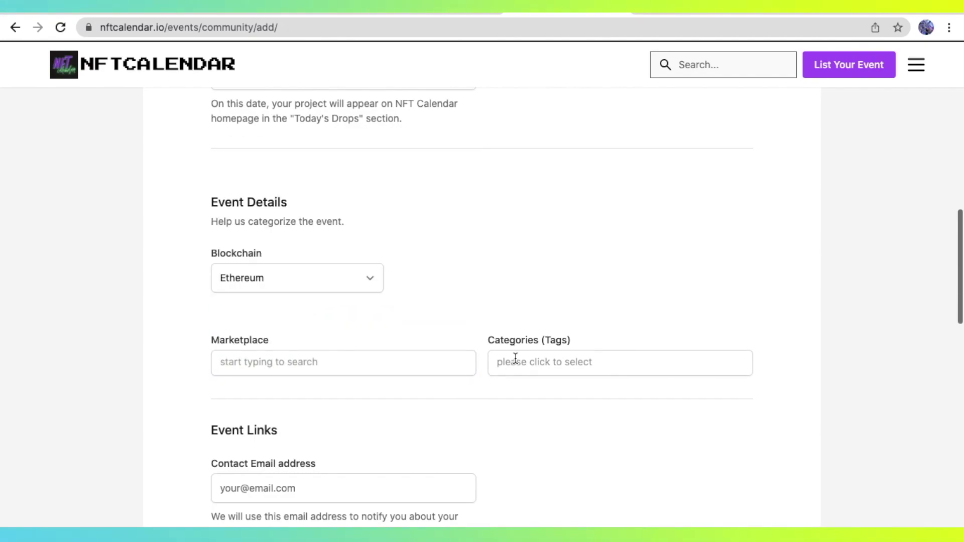
click(516, 361)
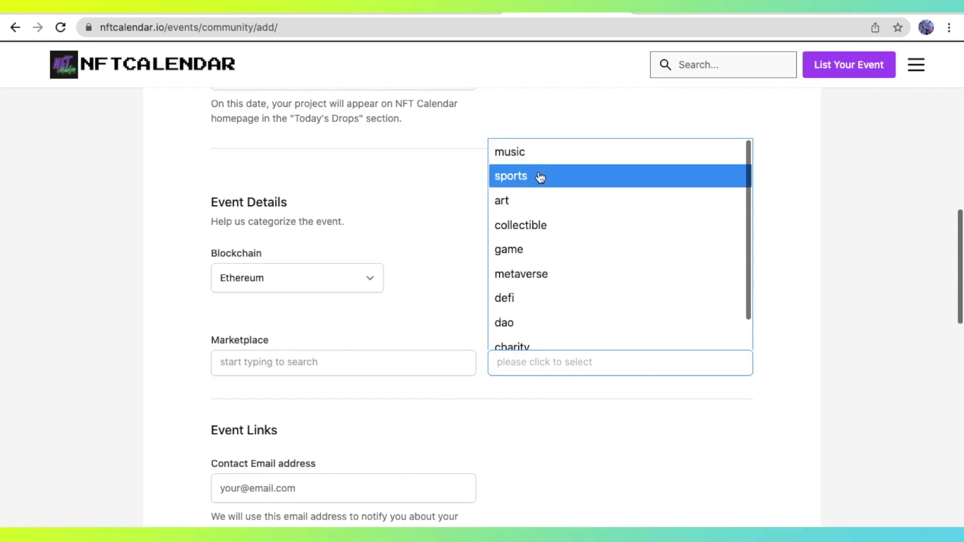
click(358, 362)
scroll(296, 230, up, 5)
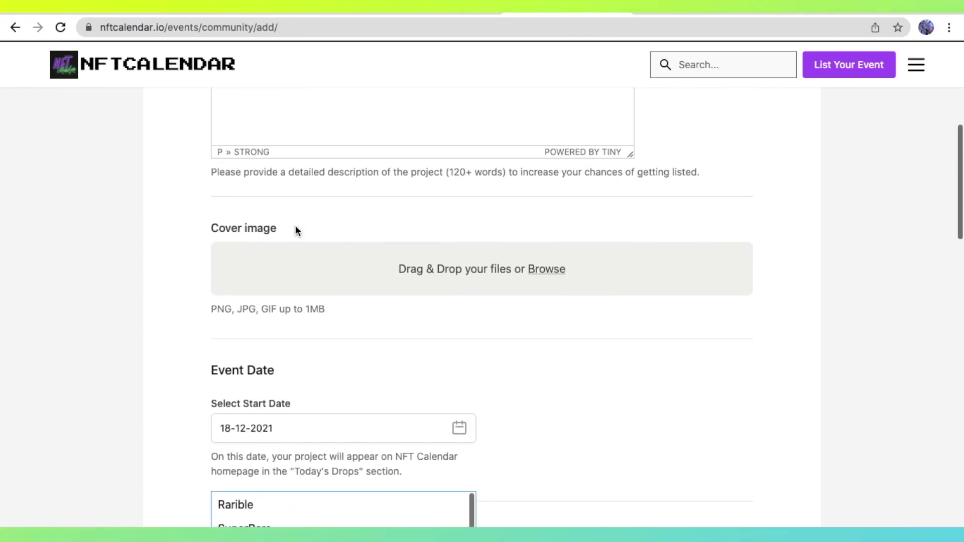
scroll(296, 229, down, 3)
click(296, 232)
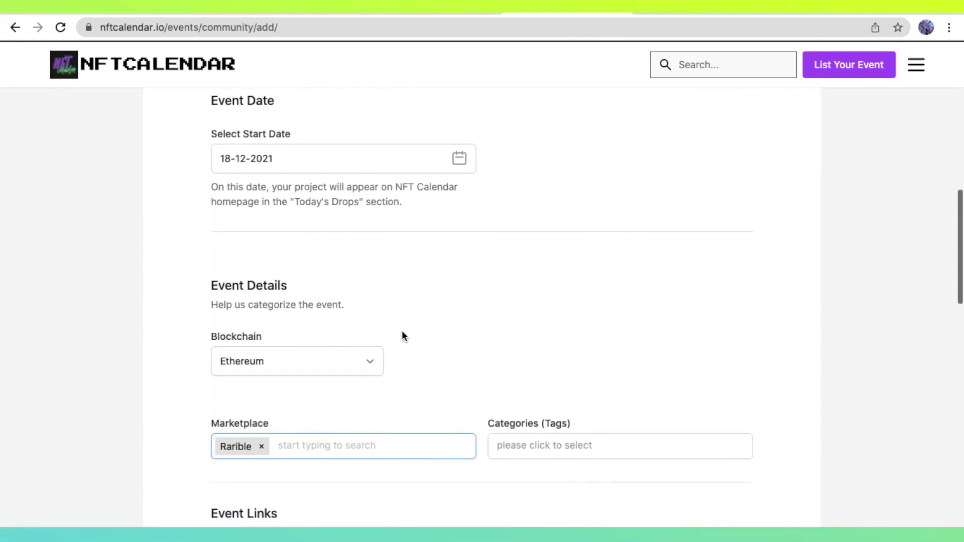
scroll(402, 331, down, 2)
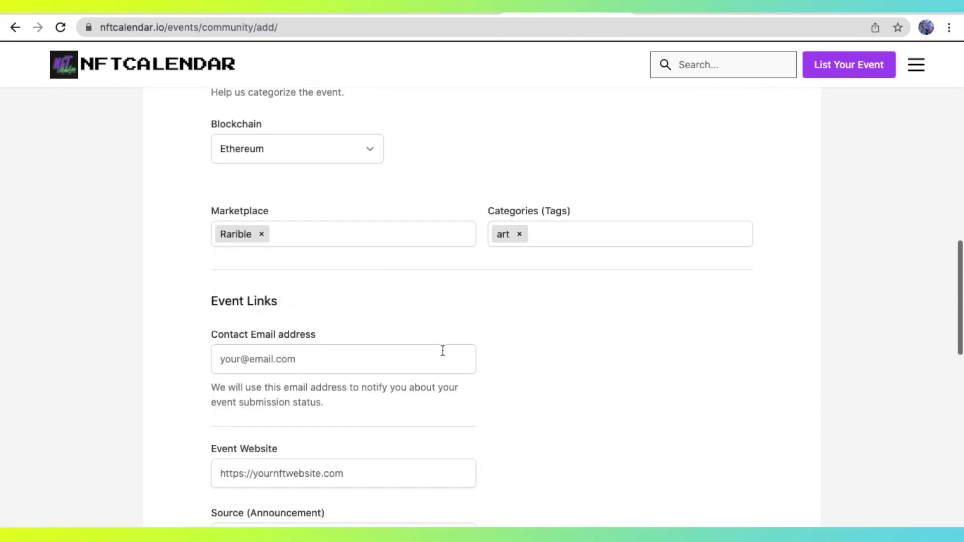
click(442, 354)
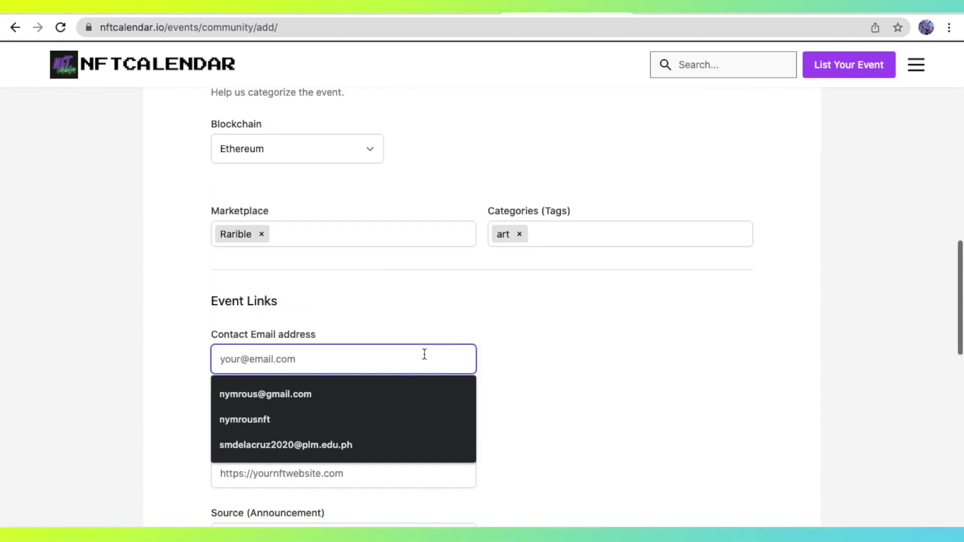
- Dismiss the email suggestions, skip the optional link fields, and agree to the terms of use
key(Escape)
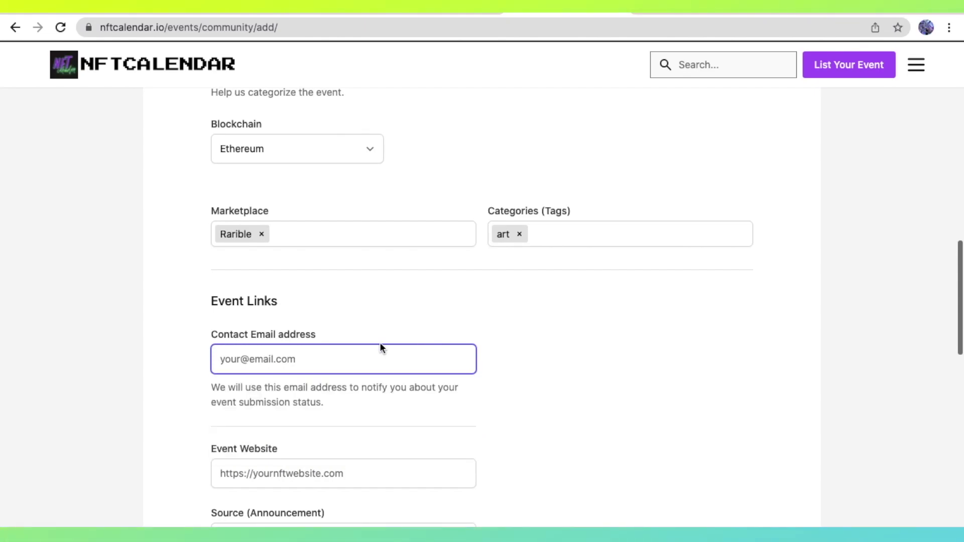
scroll(454, 351, down, 2)
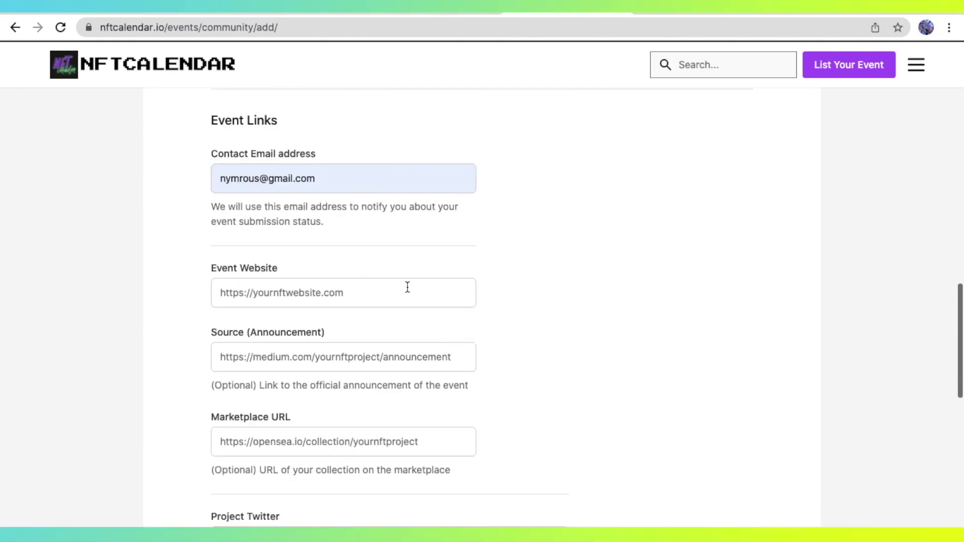
click(405, 289)
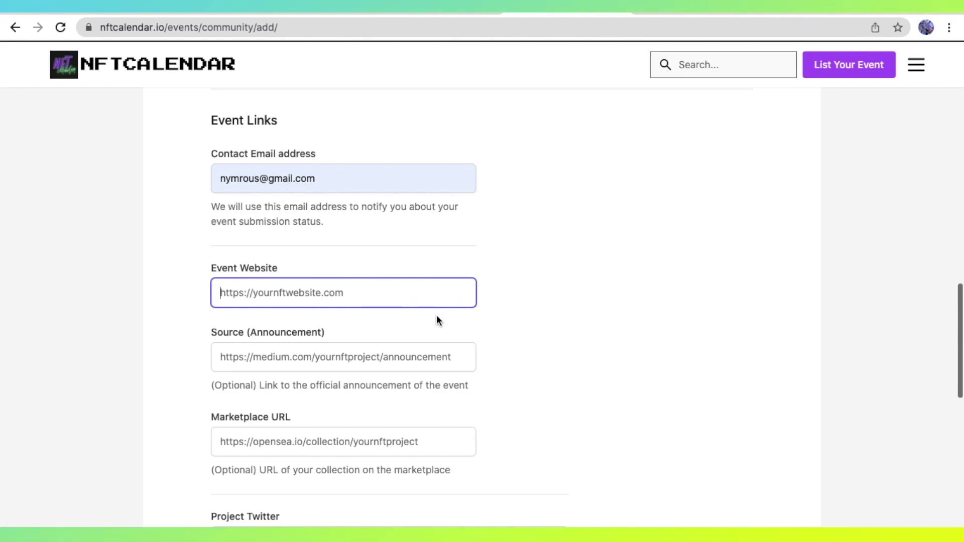
scroll(436, 320, down, 1)
click(444, 299)
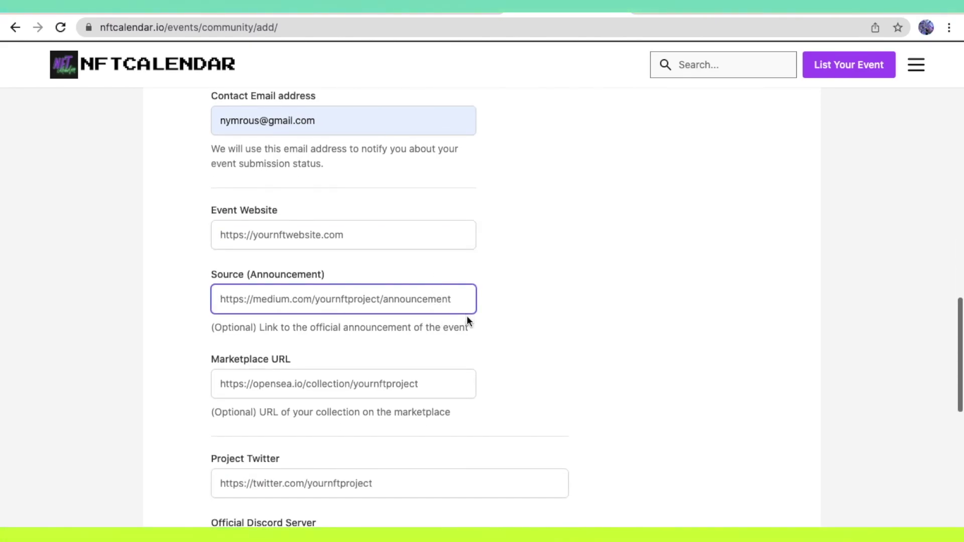
scroll(466, 320, down, 2)
click(423, 223)
click(427, 310)
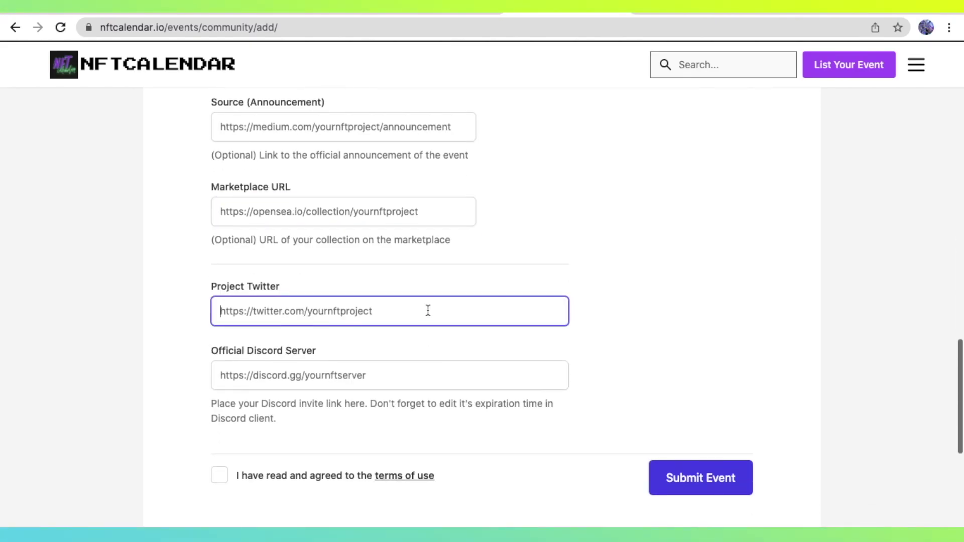
click(389, 381)
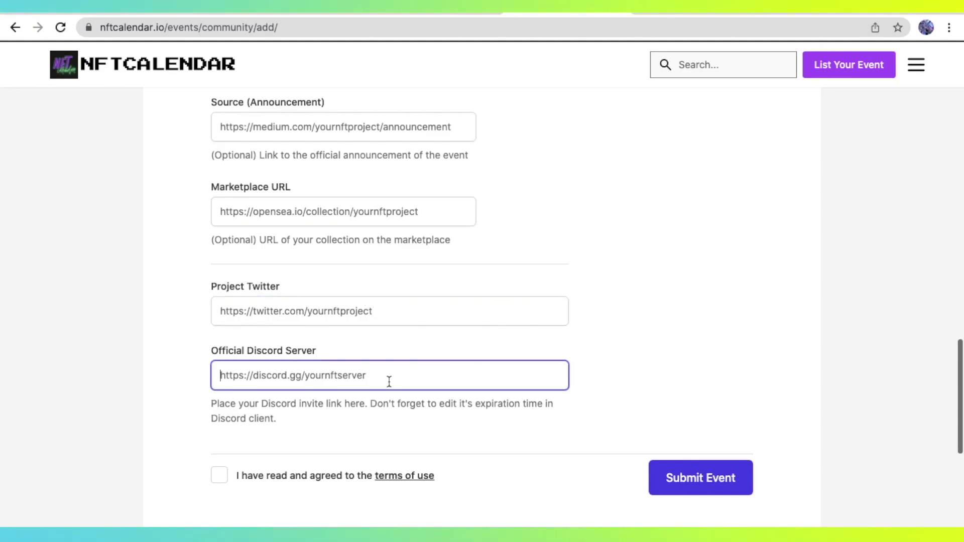
click(413, 412)
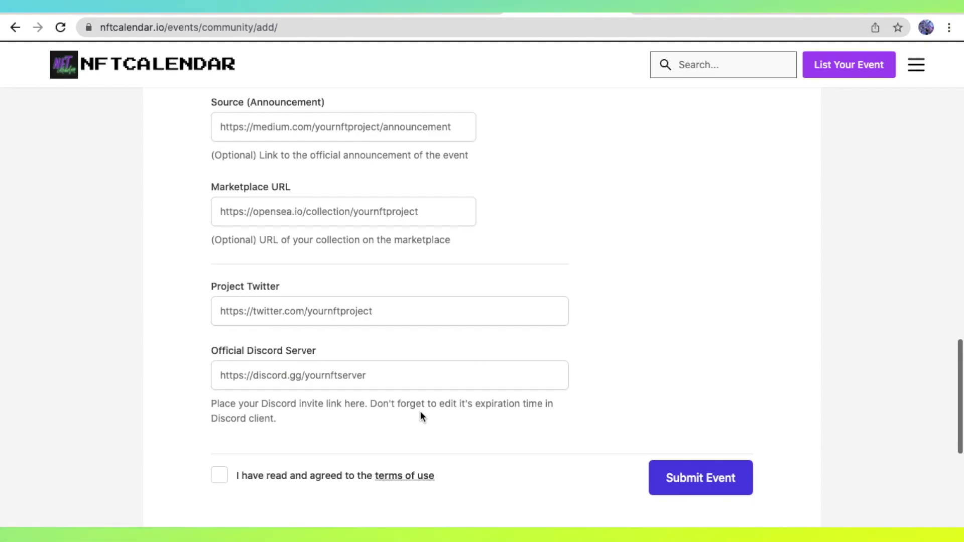
scroll(435, 412, down, 1)
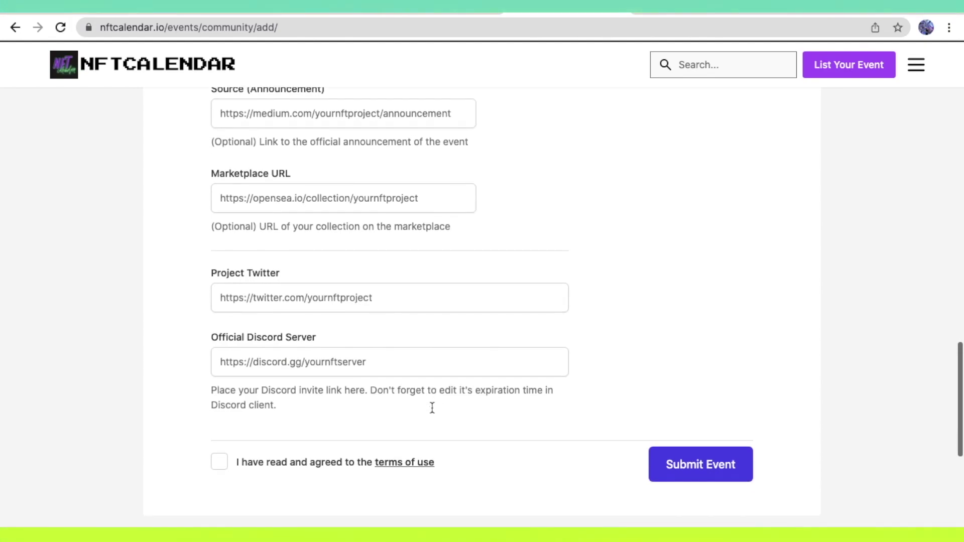
click(219, 462)
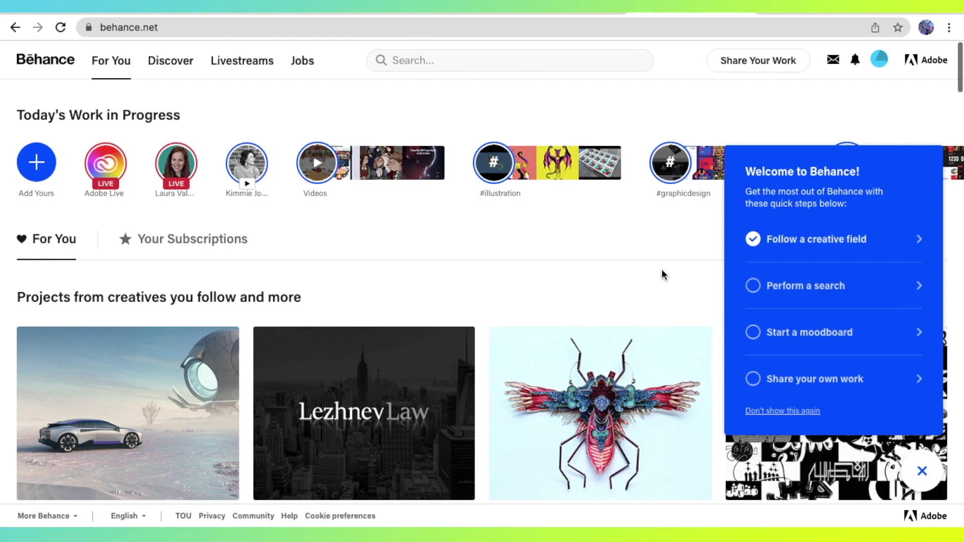
scroll(663, 279, down, 3)
scroll(663, 279, down, 5)
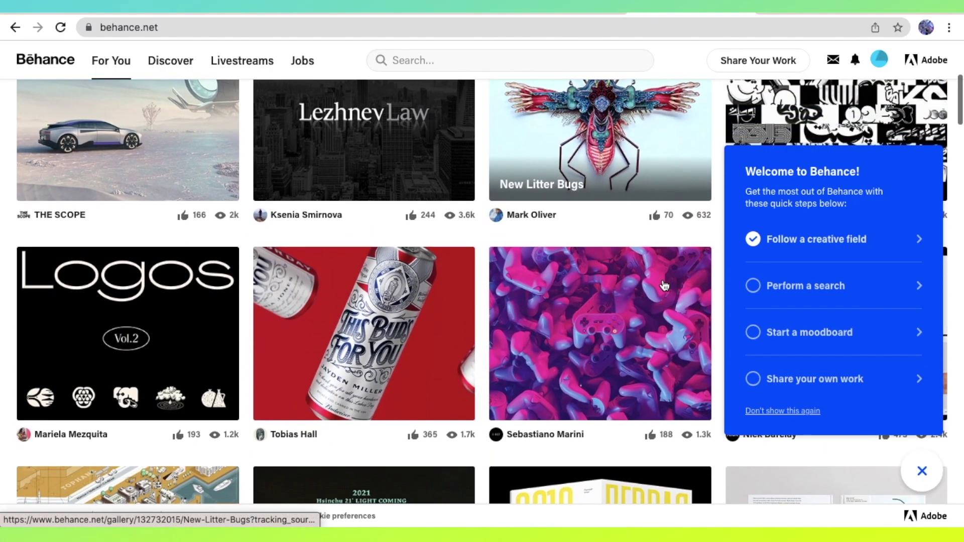
scroll(648, 339, down, 5)
scroll(645, 377, down, 4)
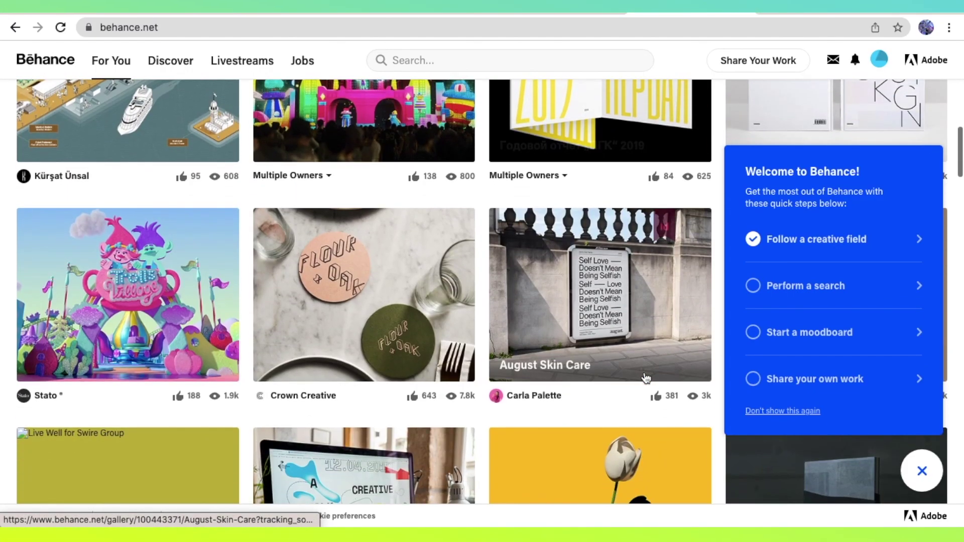
- Close the Welcome to Behance checklist and jump back to the top of the feed
click(921, 472)
scroll(918, 475, down, 3)
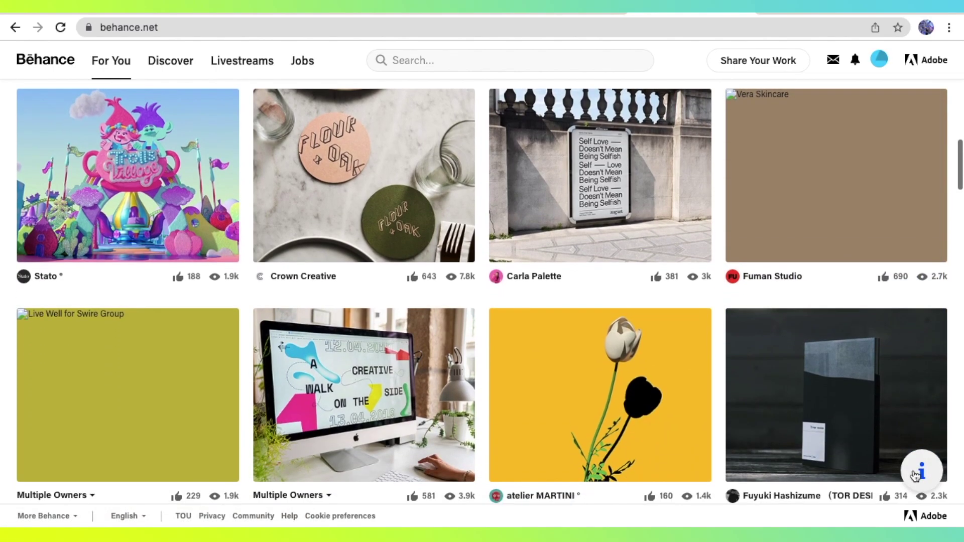
key(Home)
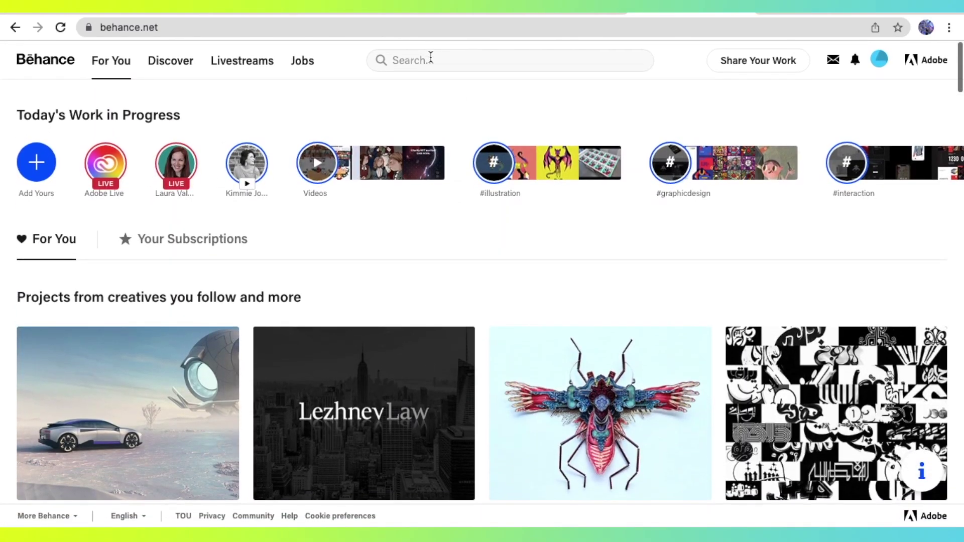
click(430, 71)
text(nft)
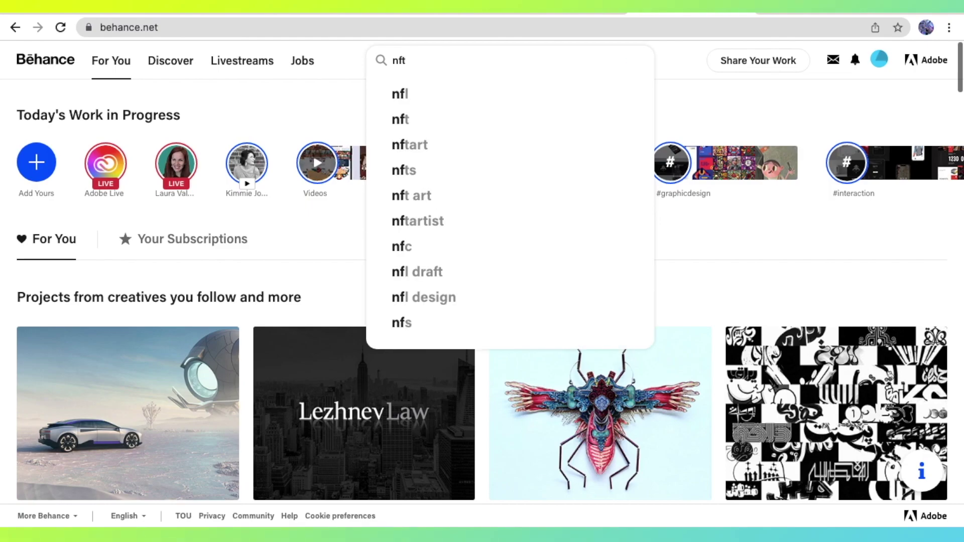
- Search Behance for 'nft' and open the Dissrup project from the results
key(Return)
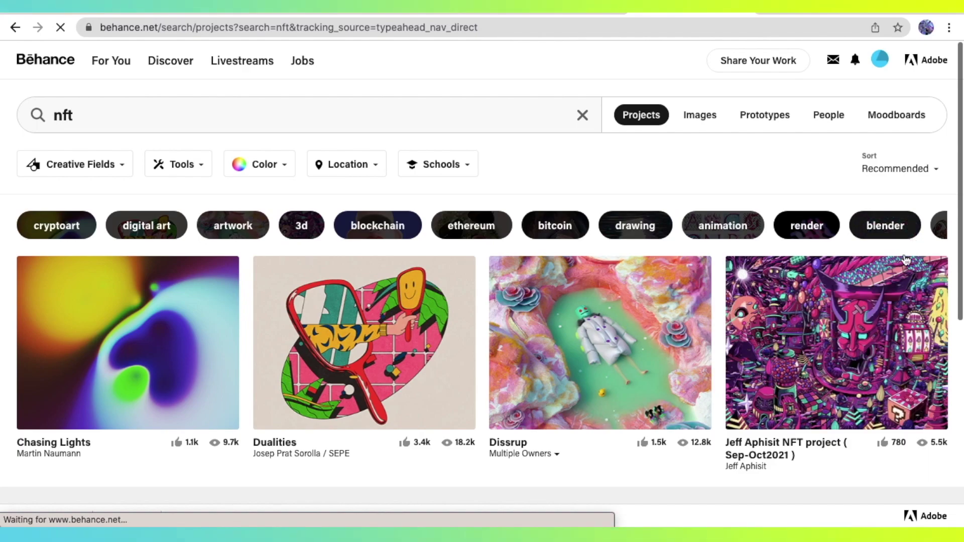
scroll(866, 356, down, 3)
scroll(866, 355, down, 3)
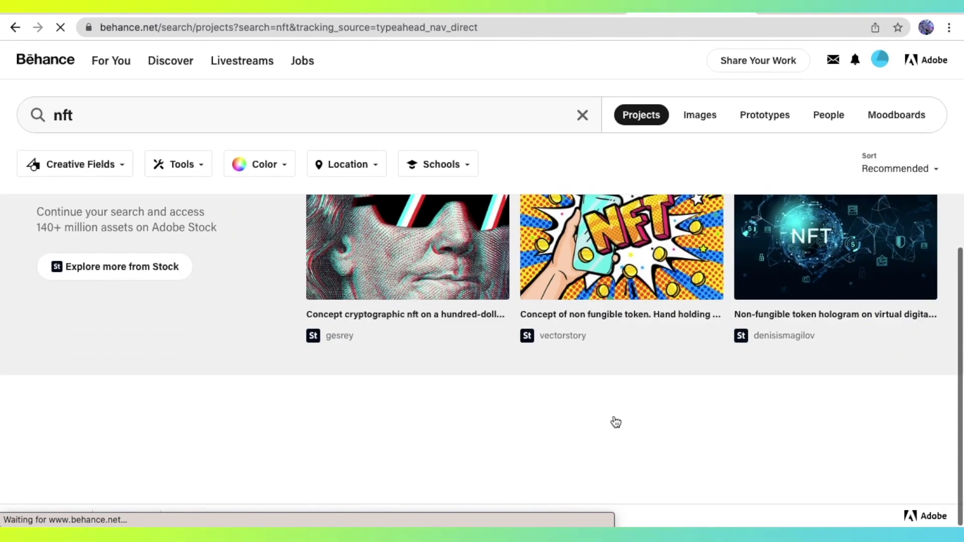
scroll(615, 415, down, 5)
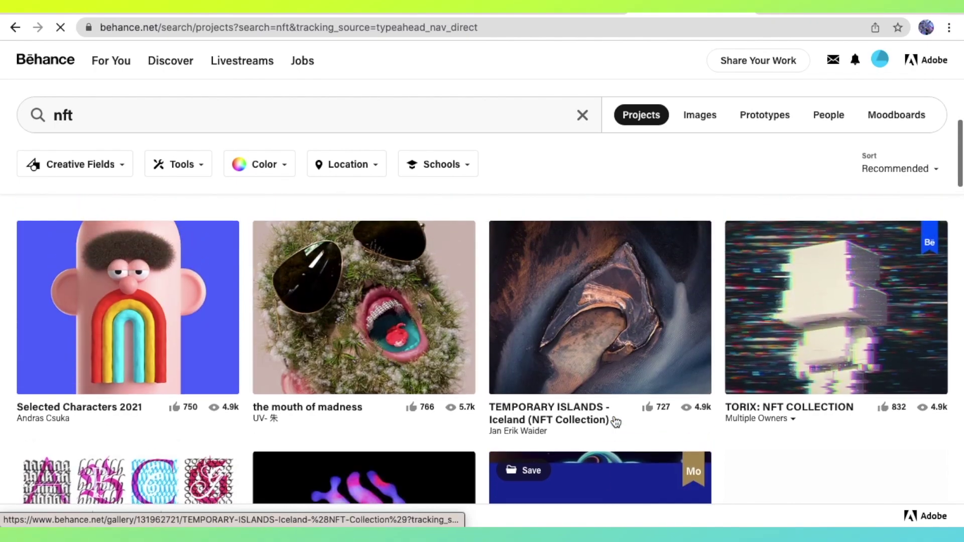
scroll(823, 358, down, 2)
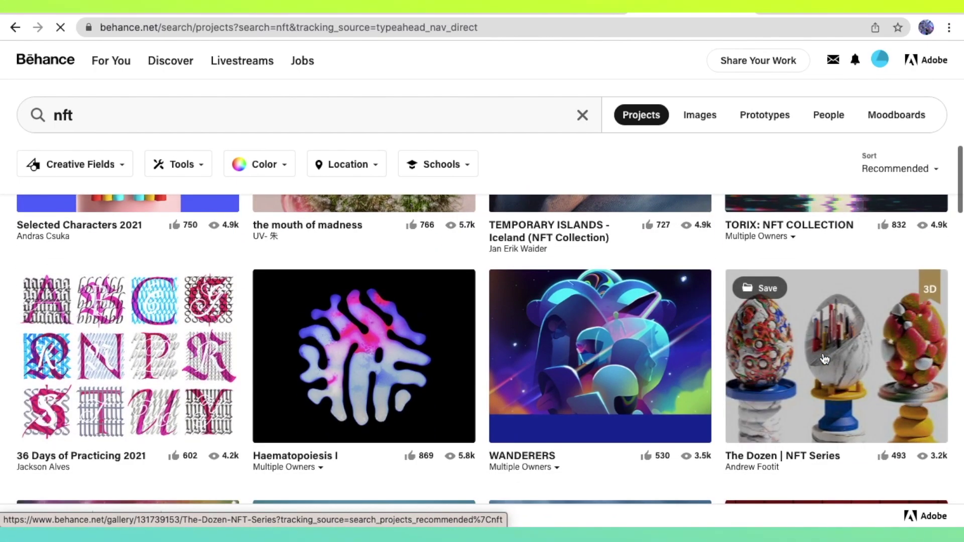
scroll(824, 359, down, 3)
scroll(824, 359, down, 3)
scroll(824, 358, down, 3)
scroll(824, 359, down, 3)
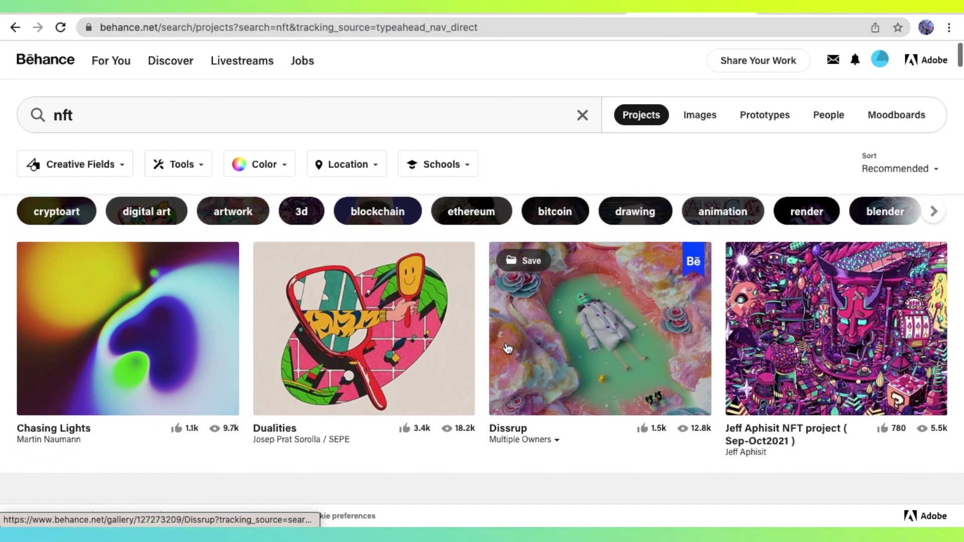
click(520, 349)
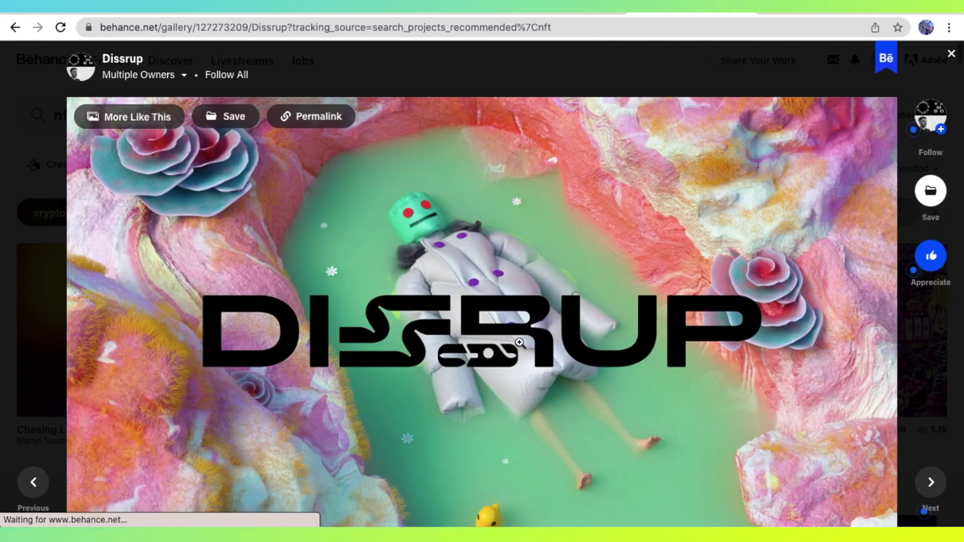
scroll(519, 344, down, 5)
scroll(519, 344, down, 2)
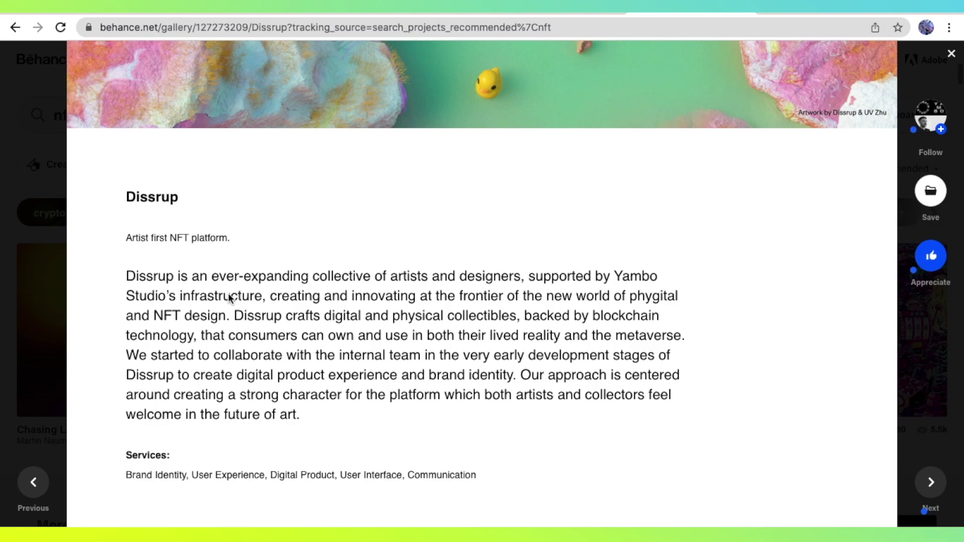
scroll(296, 342, down, 3)
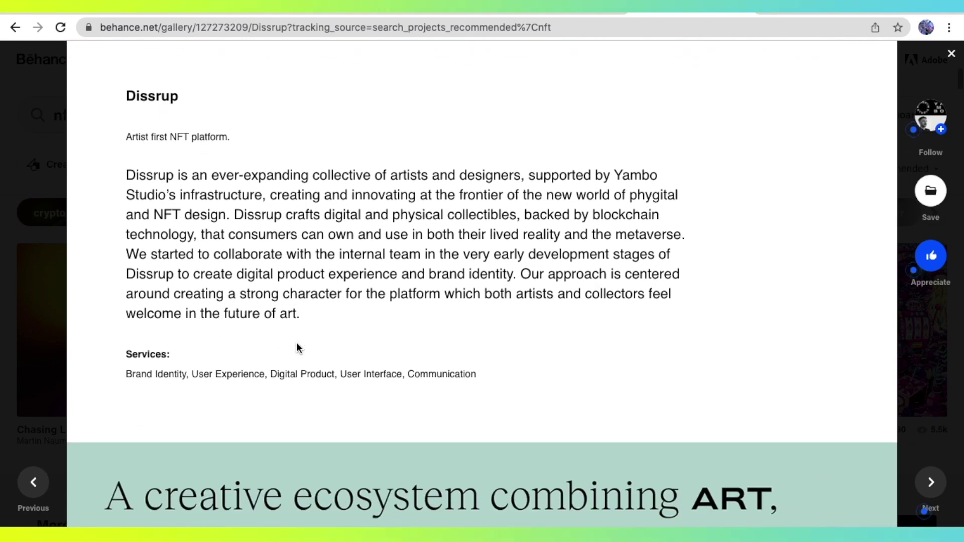
scroll(403, 347, down, 8)
scroll(402, 347, down, 3)
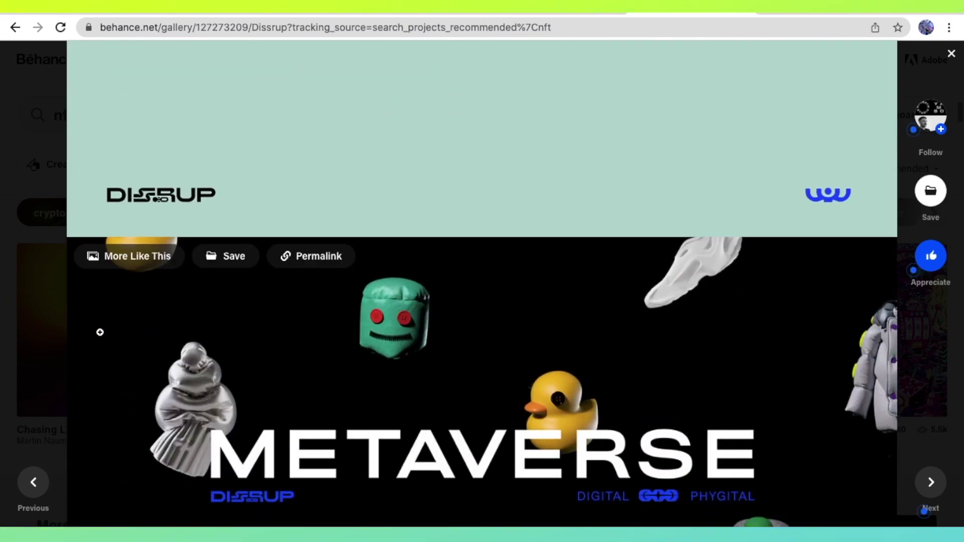
scroll(100, 333, down, 8)
scroll(100, 332, down, 5)
scroll(99, 332, down, 5)
scroll(99, 332, down, 4)
scroll(100, 333, down, 3)
scroll(100, 332, up, 10)
scroll(99, 333, up, 10)
scroll(100, 333, up, 10)
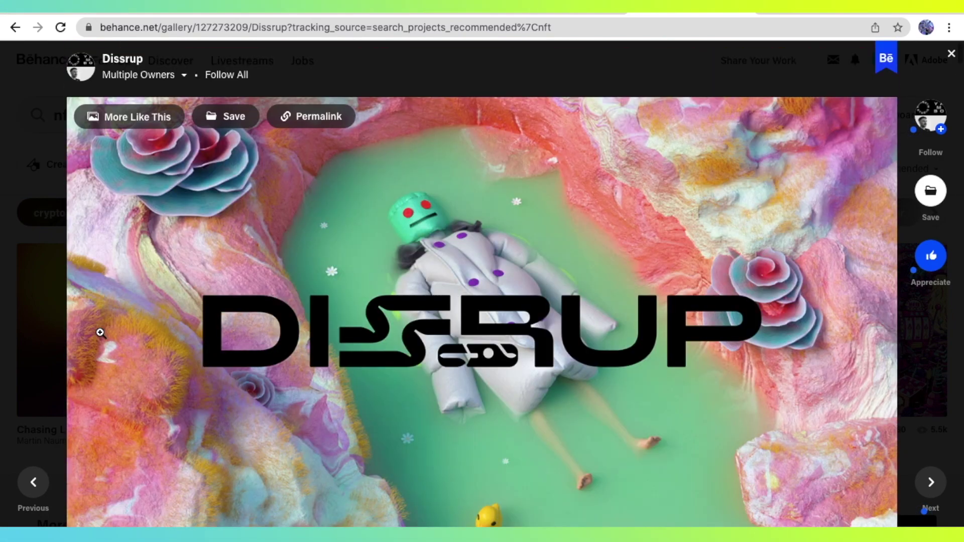
- Close the Dissrup project and show the avatar account menu
click(22, 175)
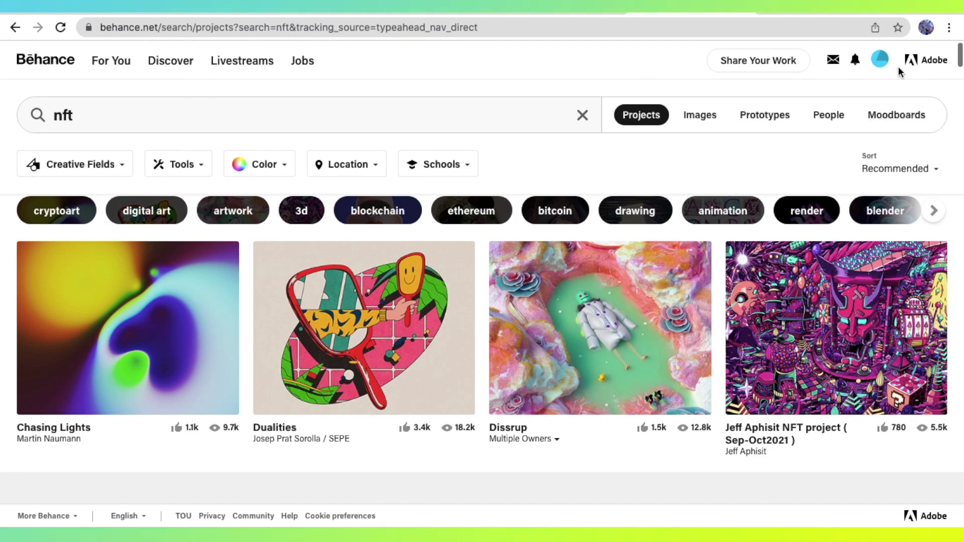
click(882, 61)
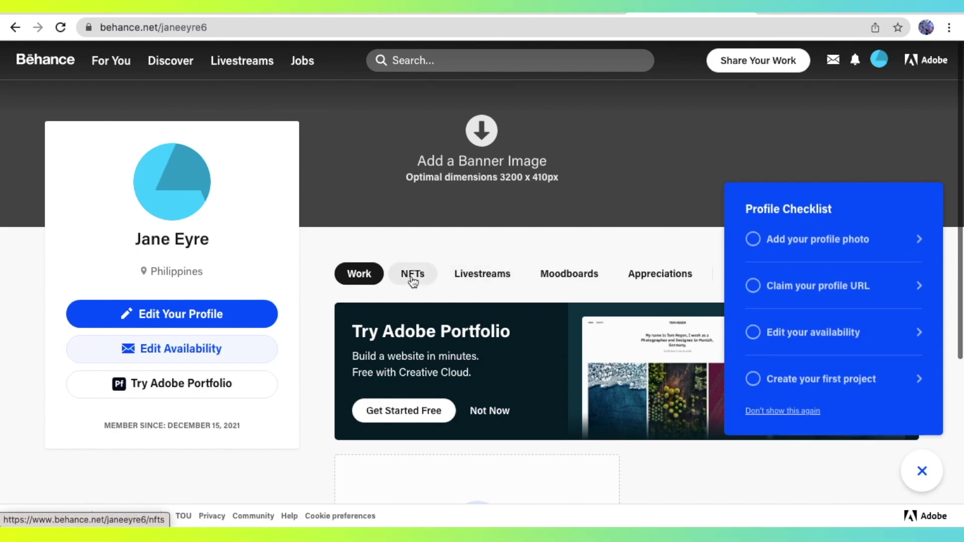
- Show the profile's NFTs section and dismiss the Profile Checklist popup
click(413, 275)
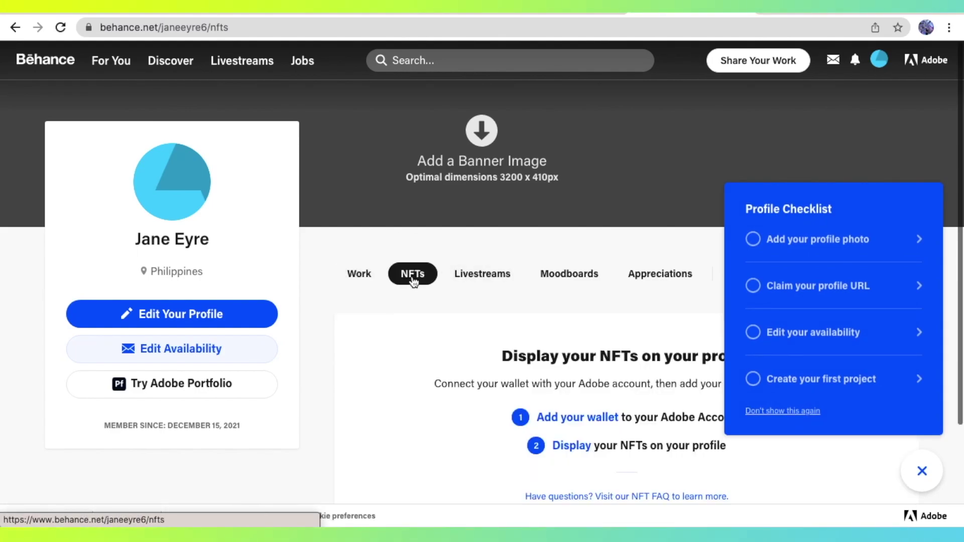
scroll(527, 339, down, 2)
click(922, 471)
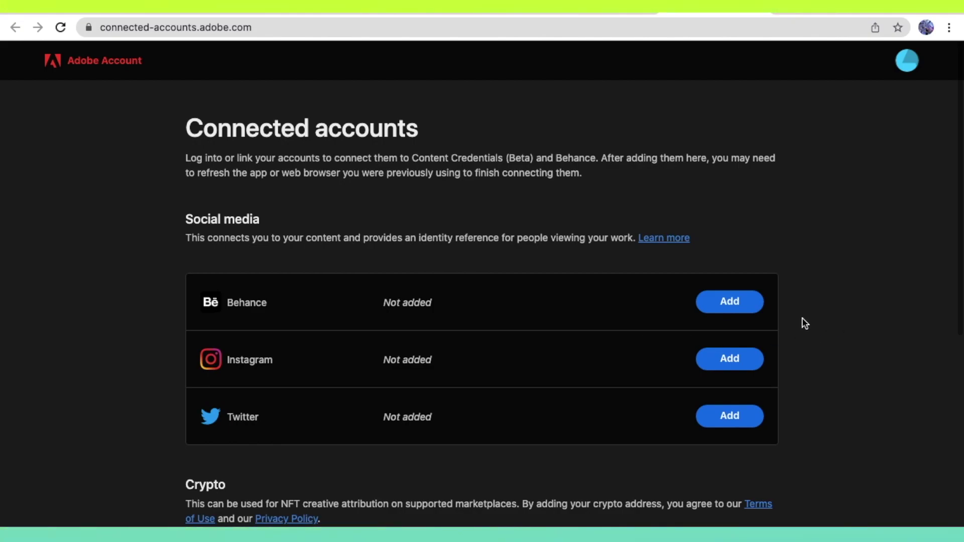
scroll(804, 323, down, 3)
scroll(804, 322, down, 2)
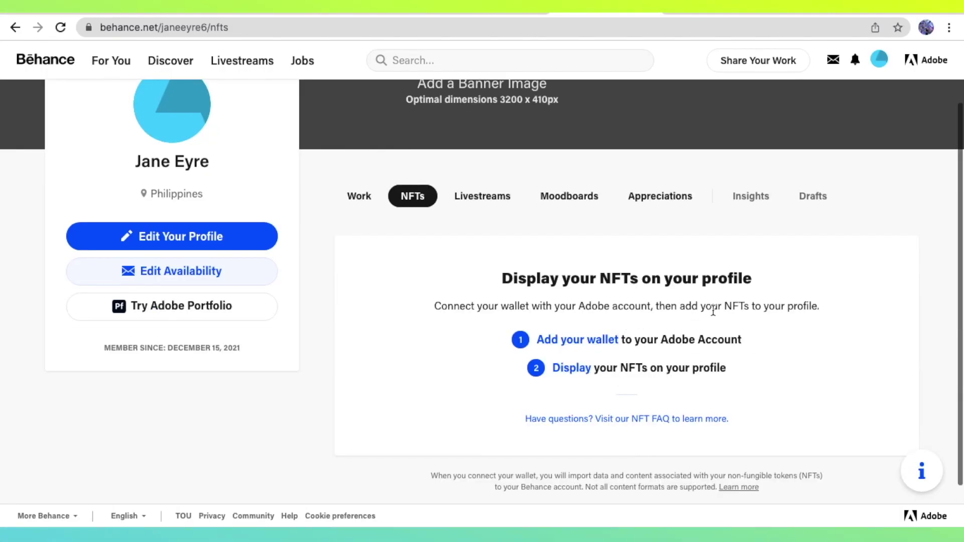
scroll(646, 303, up, 3)
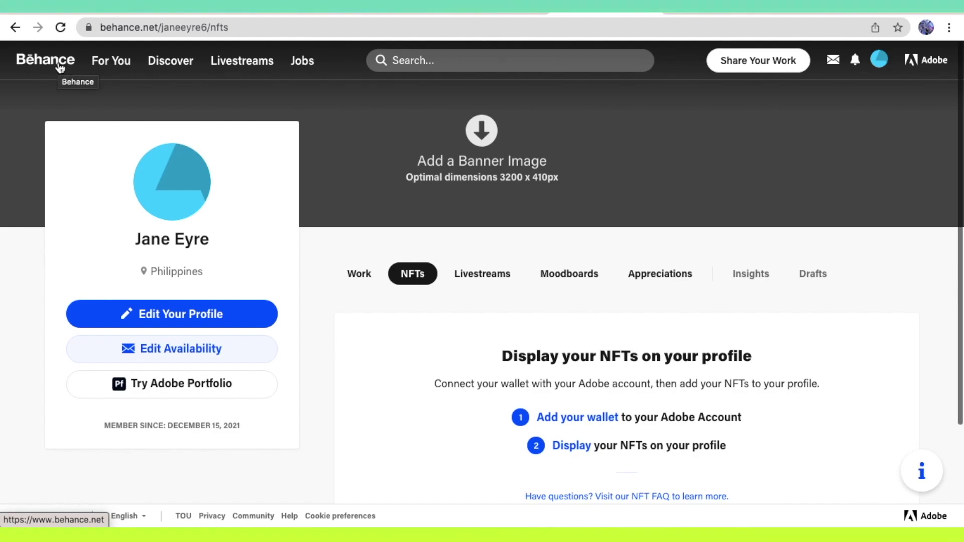
- Go back twice, via the profile's work page, to the nft project search results
click(15, 27)
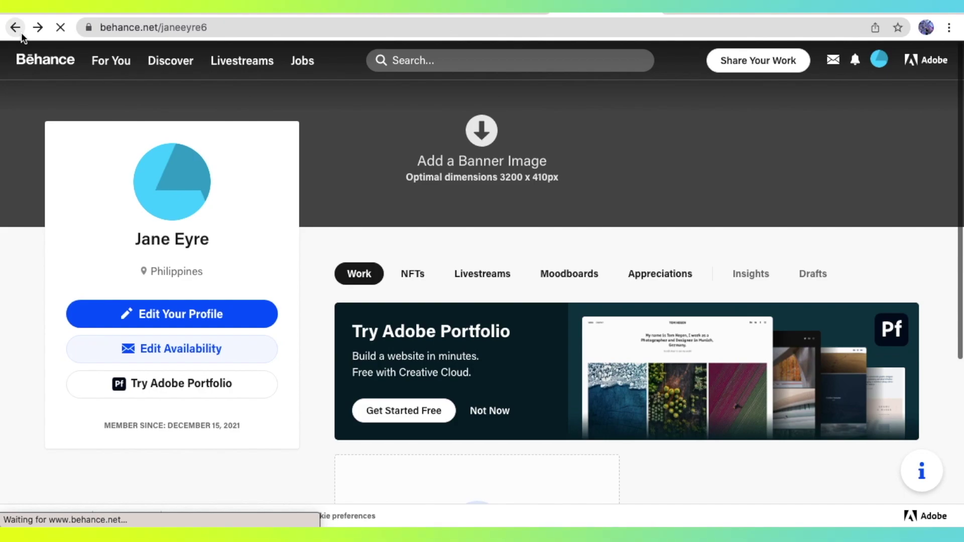
click(16, 27)
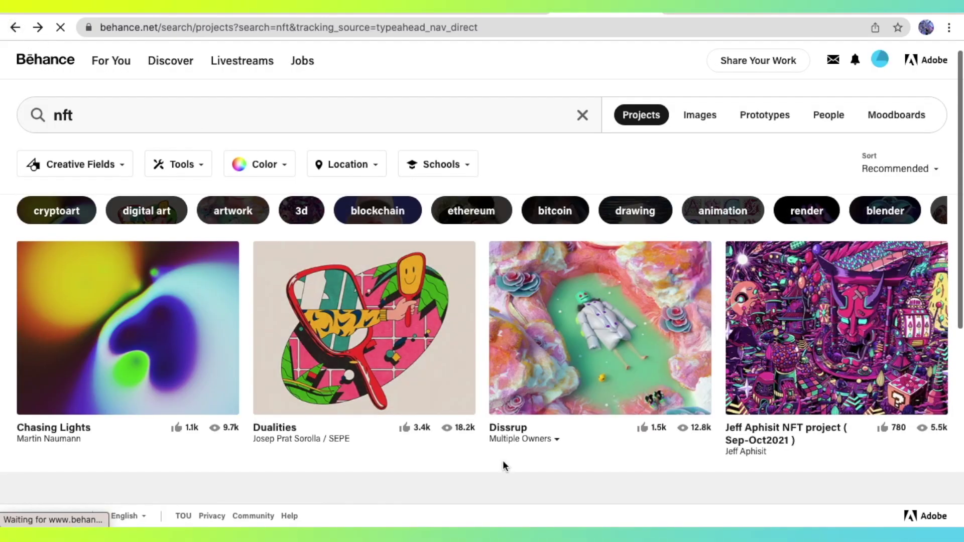
scroll(503, 461, down, 1)
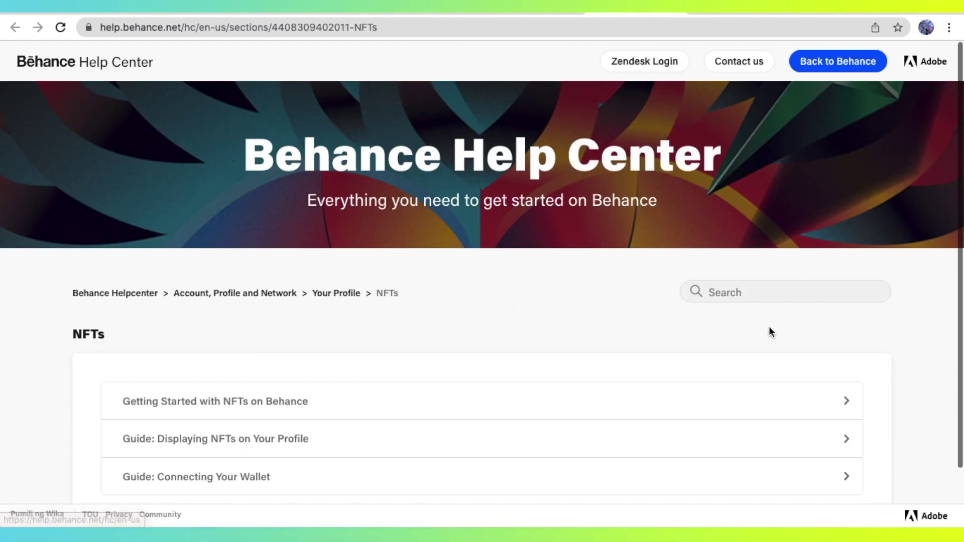
scroll(637, 320, down, 1)
scroll(637, 320, down, 2)
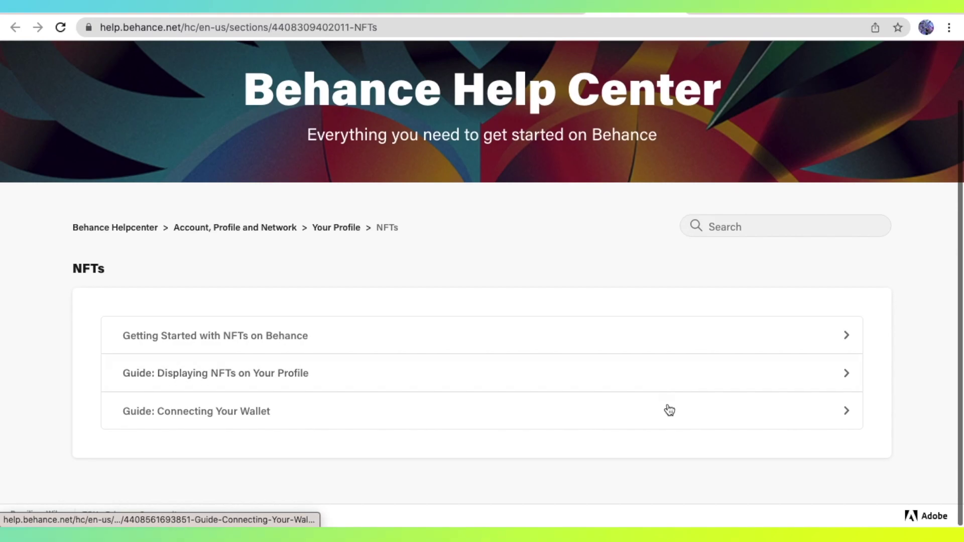
- Open the 'Getting Started with NFTs on Behance' Help Center article
click(634, 346)
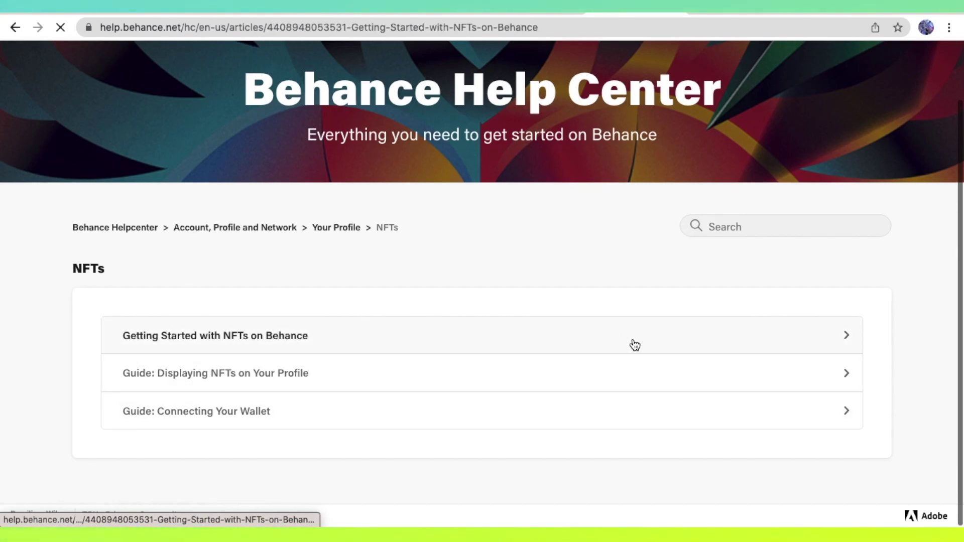
scroll(630, 381, down, 3)
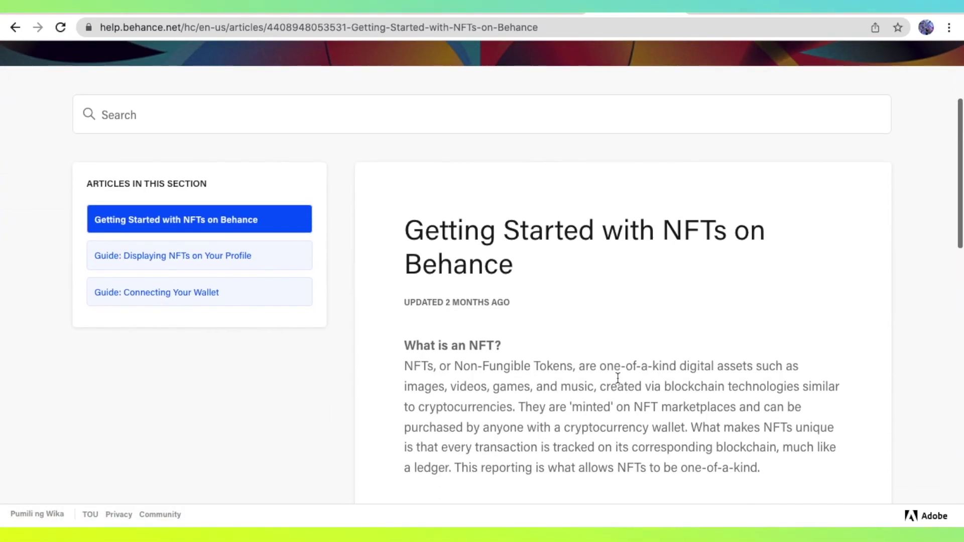
scroll(617, 377, down, 2)
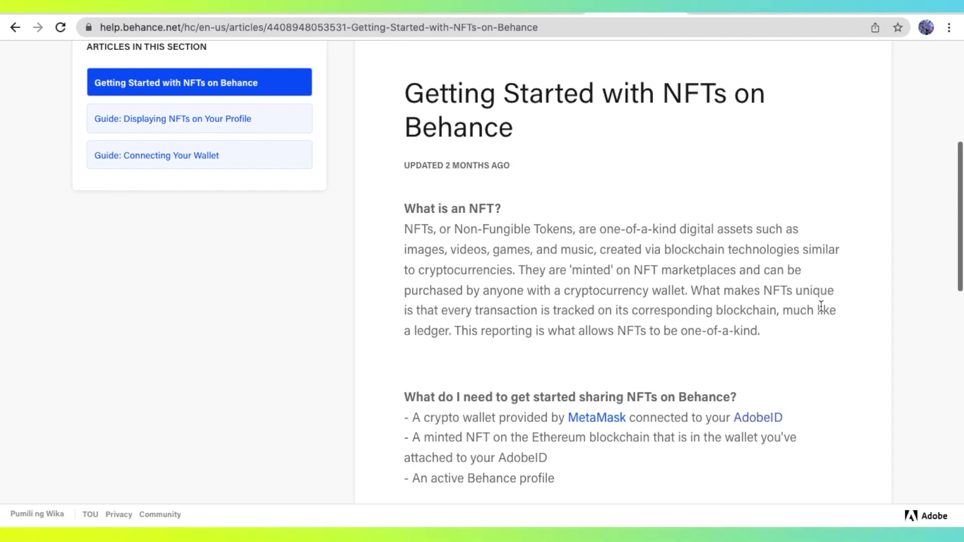
scroll(821, 305, down, 1)
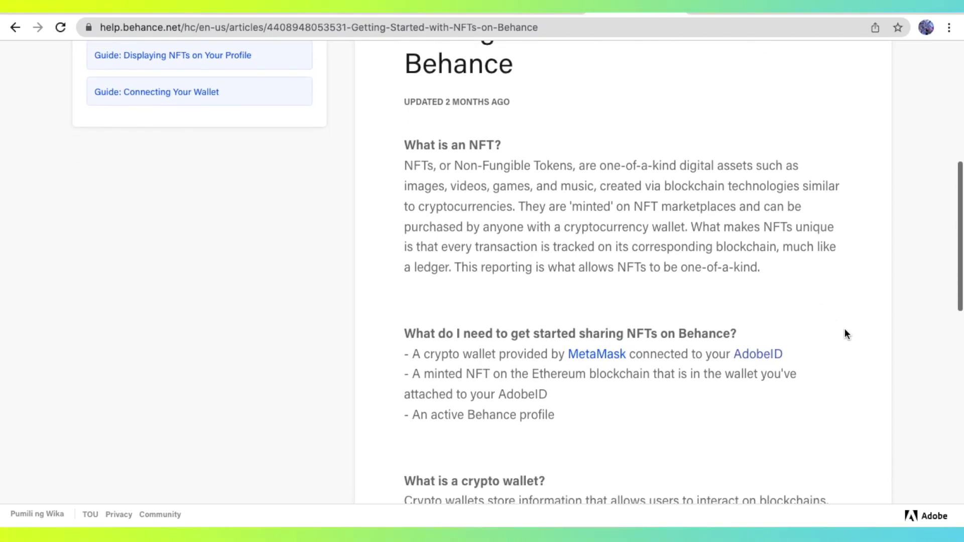
scroll(844, 329, down, 1)
scroll(845, 329, down, 1)
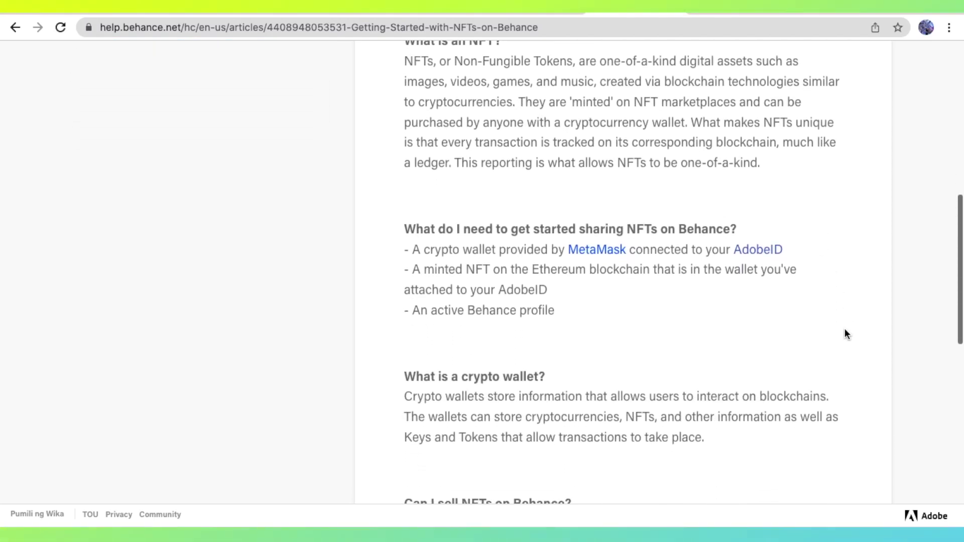
scroll(845, 328, down, 1)
scroll(845, 329, down, 1)
scroll(844, 328, down, 1)
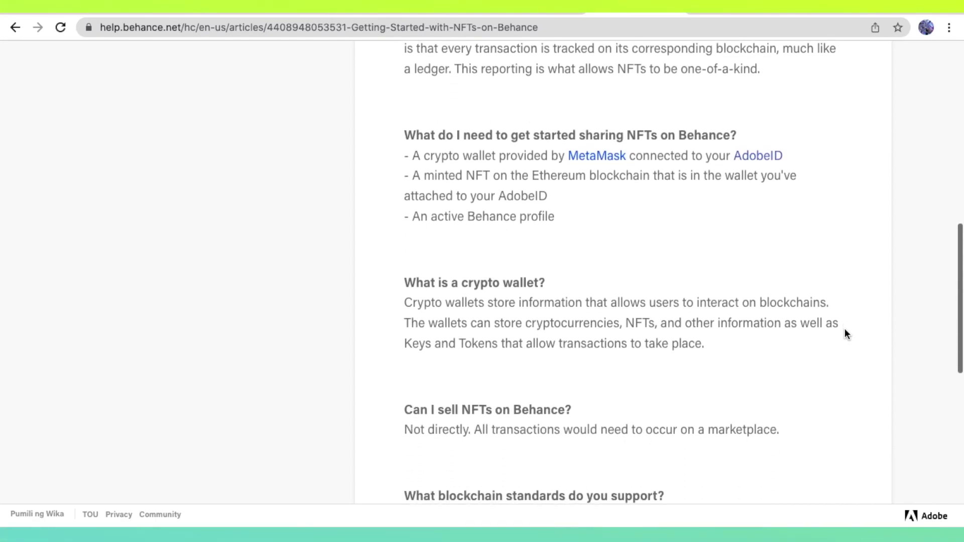
scroll(845, 328, up, 2)
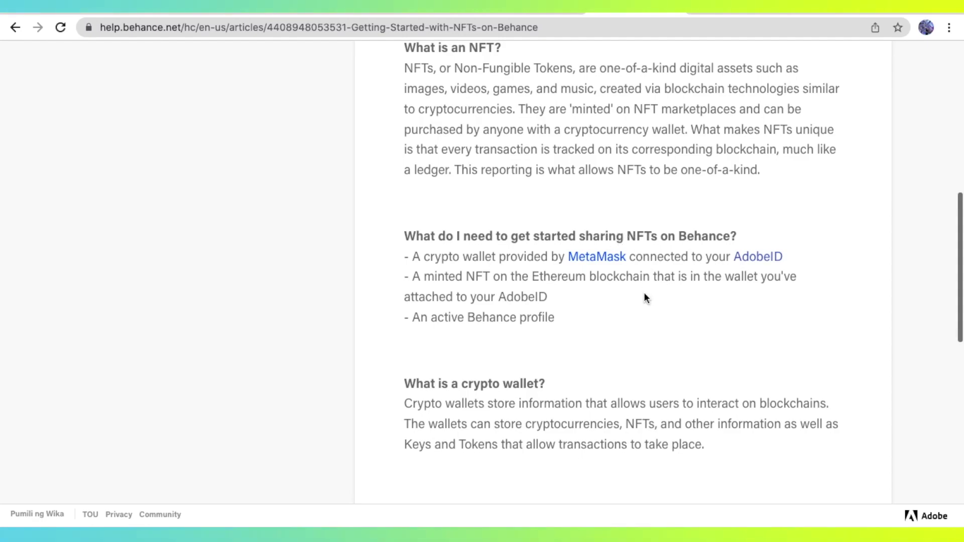
scroll(617, 329, down, 2)
scroll(618, 328, down, 1)
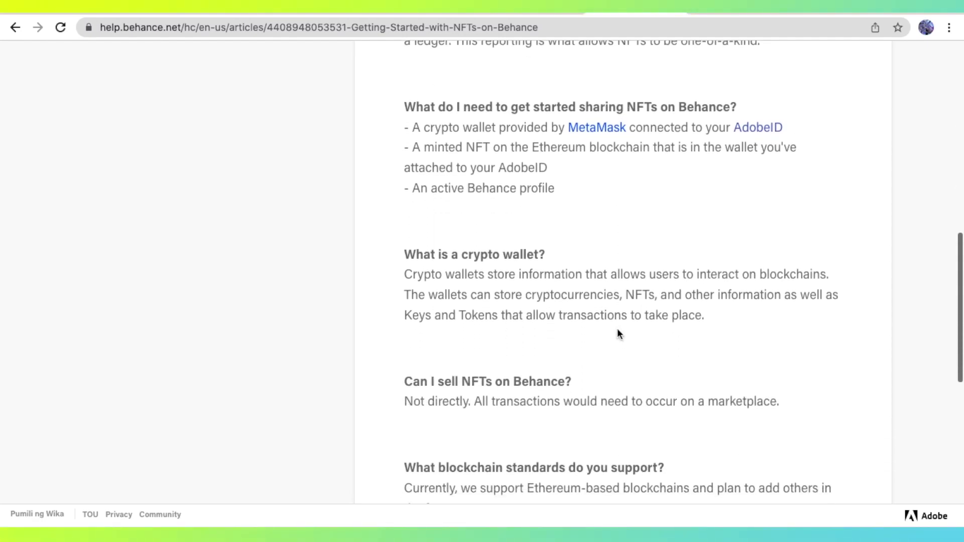
scroll(617, 329, down, 1)
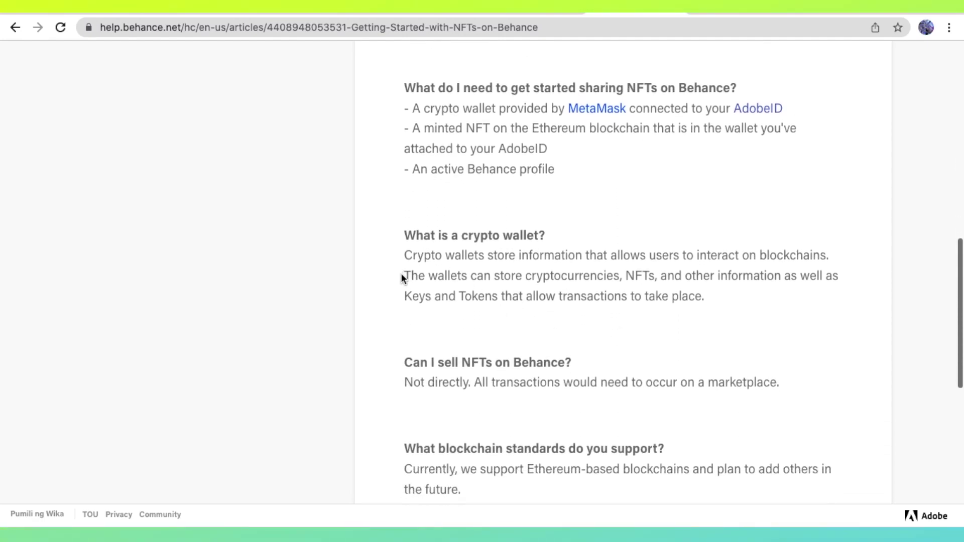
scroll(391, 314, down, 1)
scroll(392, 314, down, 2)
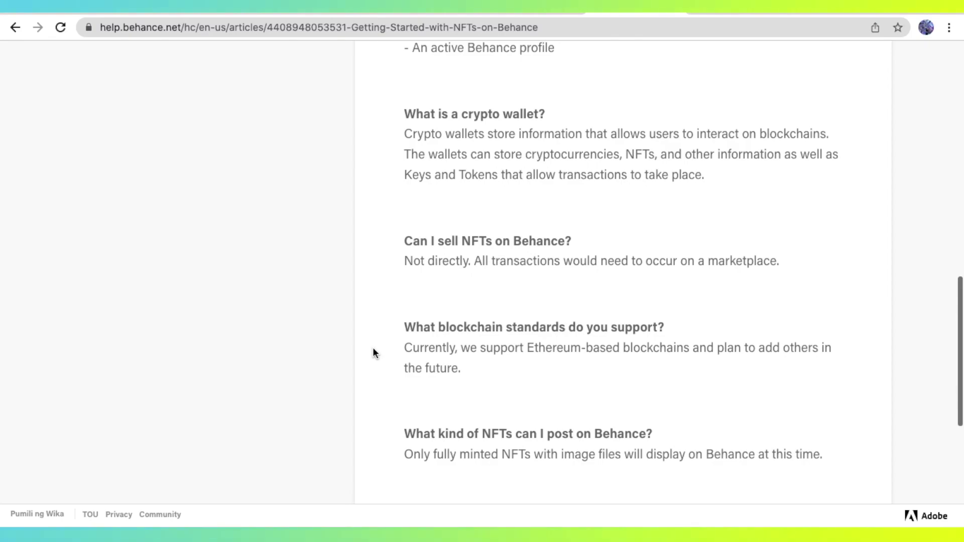
scroll(373, 353, down, 1)
scroll(374, 353, down, 1)
scroll(373, 353, down, 1)
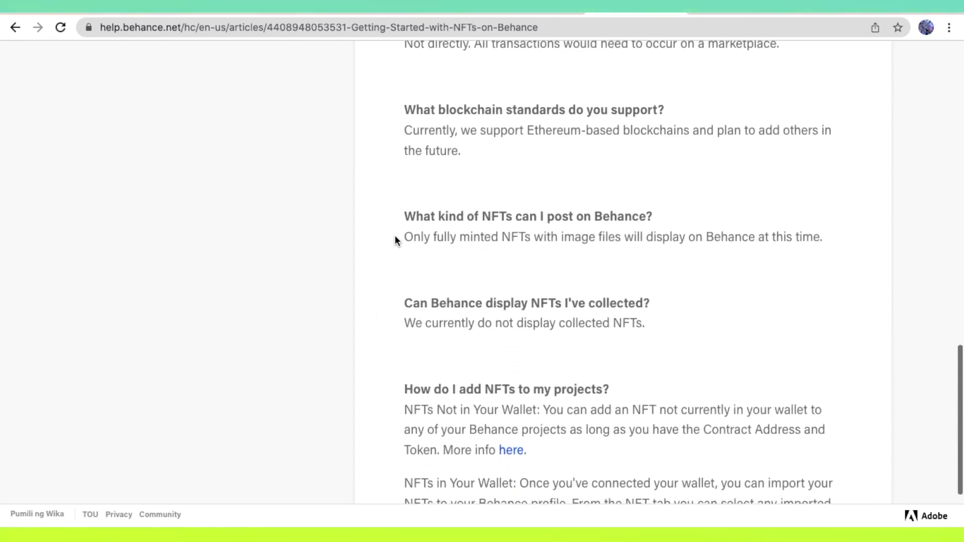
scroll(394, 235, down, 1)
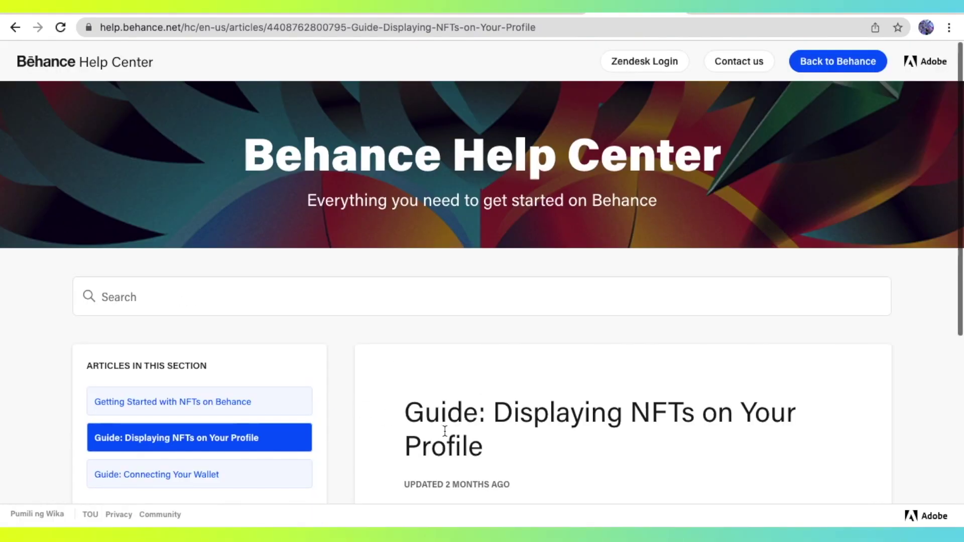
scroll(445, 431, down, 3)
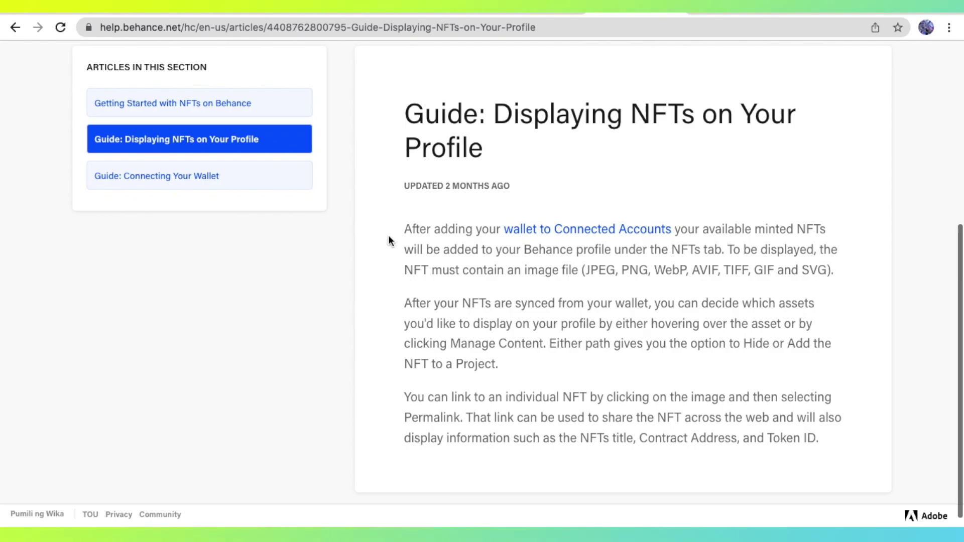
click(233, 176)
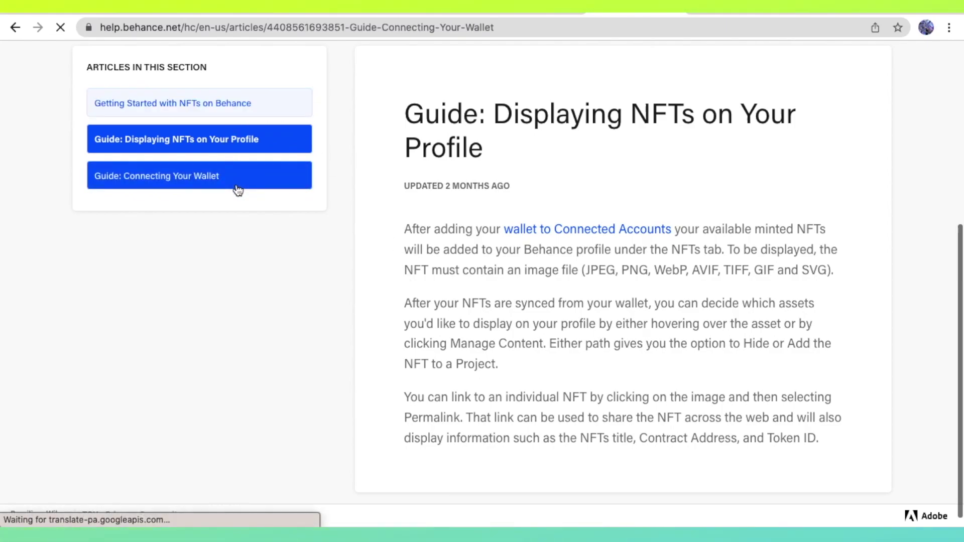
scroll(340, 310, down, 3)
scroll(339, 310, down, 1)
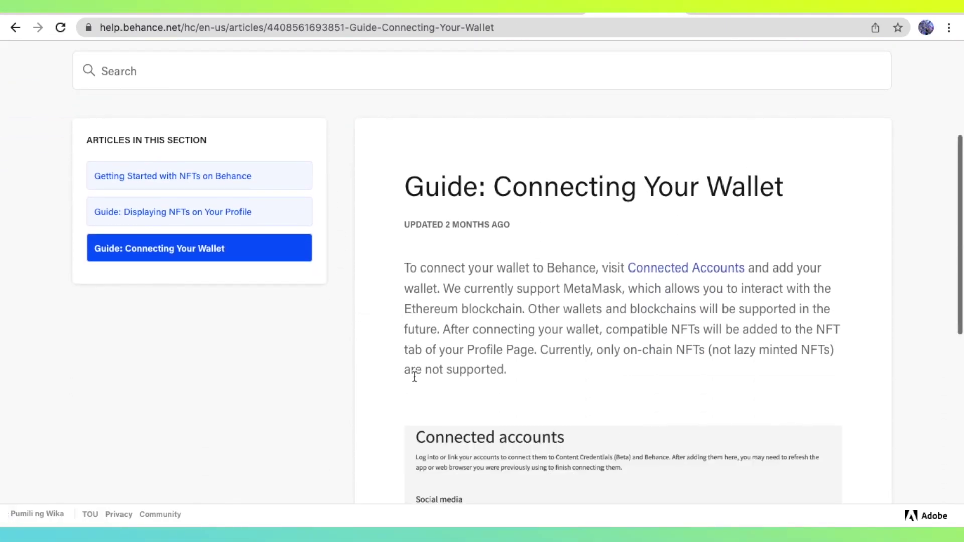
scroll(413, 380, down, 2)
scroll(414, 380, down, 3)
scroll(414, 381, down, 2)
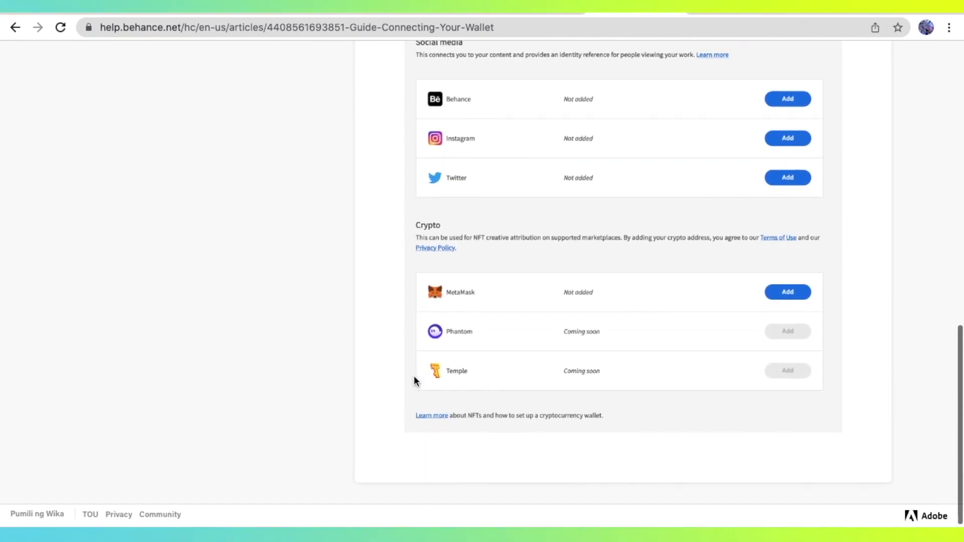
scroll(414, 380, up, 8)
scroll(414, 381, up, 3)
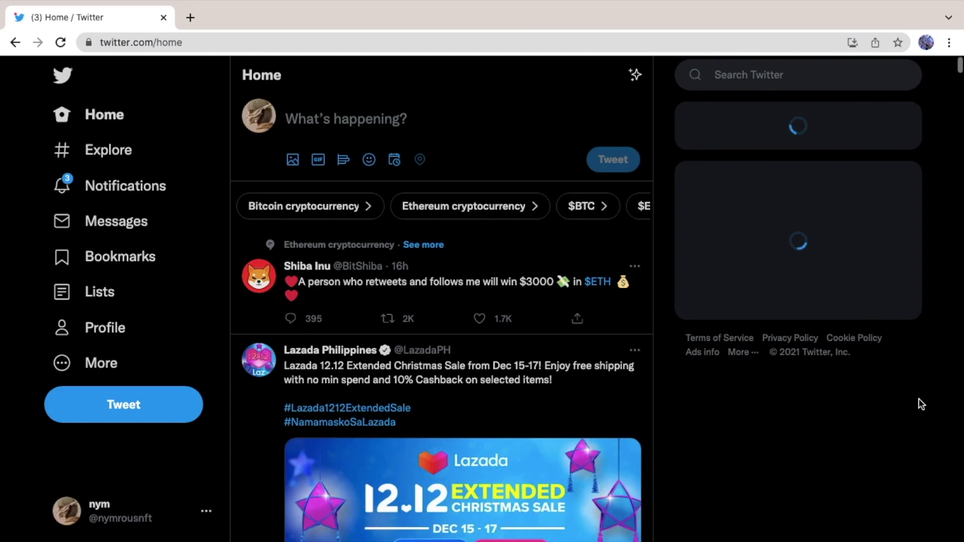
scroll(953, 347, down, 5)
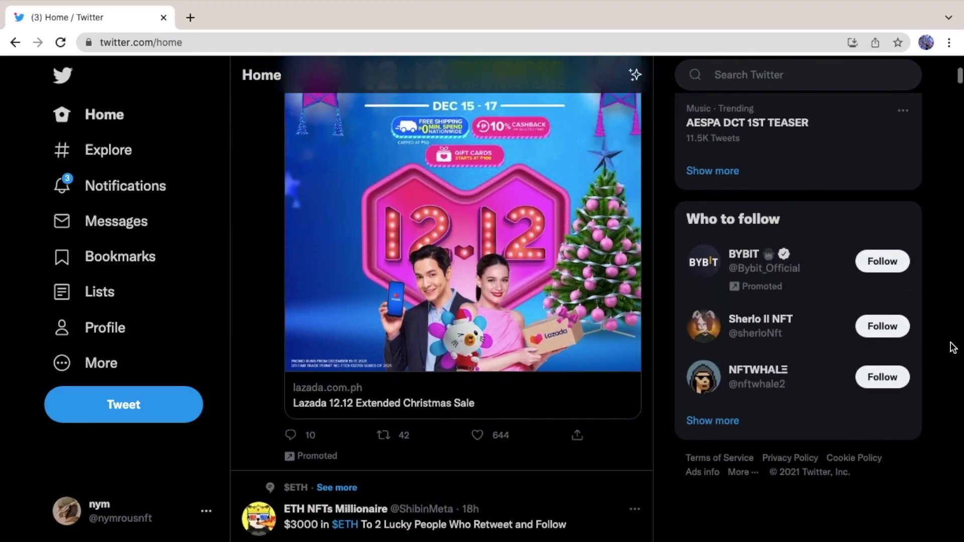
scroll(953, 346, down, 5)
scroll(953, 347, down, 3)
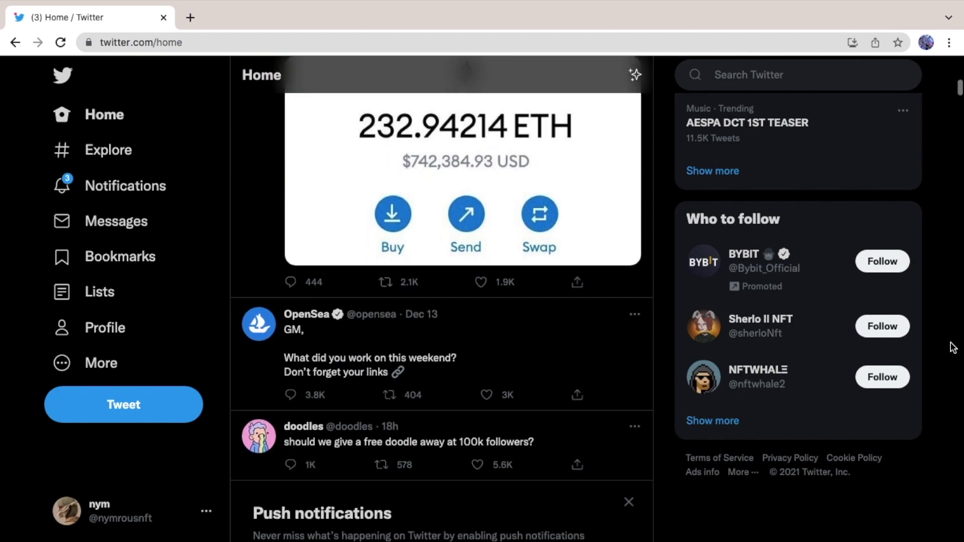
scroll(953, 347, down, 2)
scroll(953, 347, down, 2)
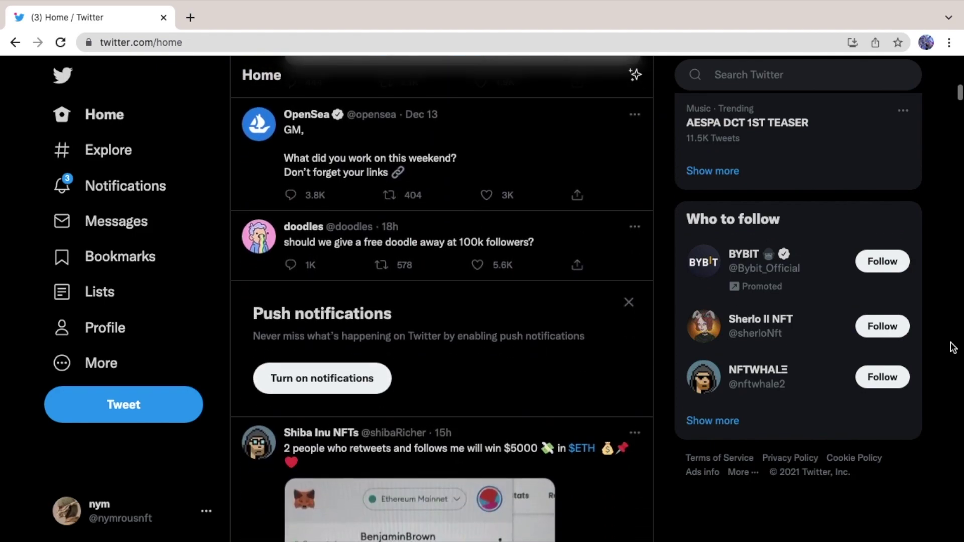
scroll(953, 347, down, 2)
scroll(953, 347, down, 1)
scroll(953, 347, down, 2)
scroll(953, 347, down, 1)
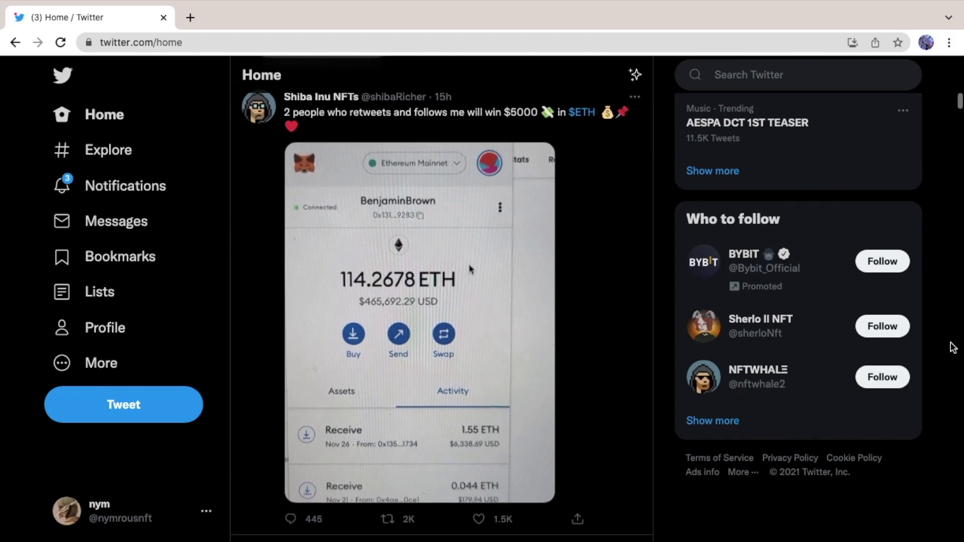
scroll(953, 347, up, 5)
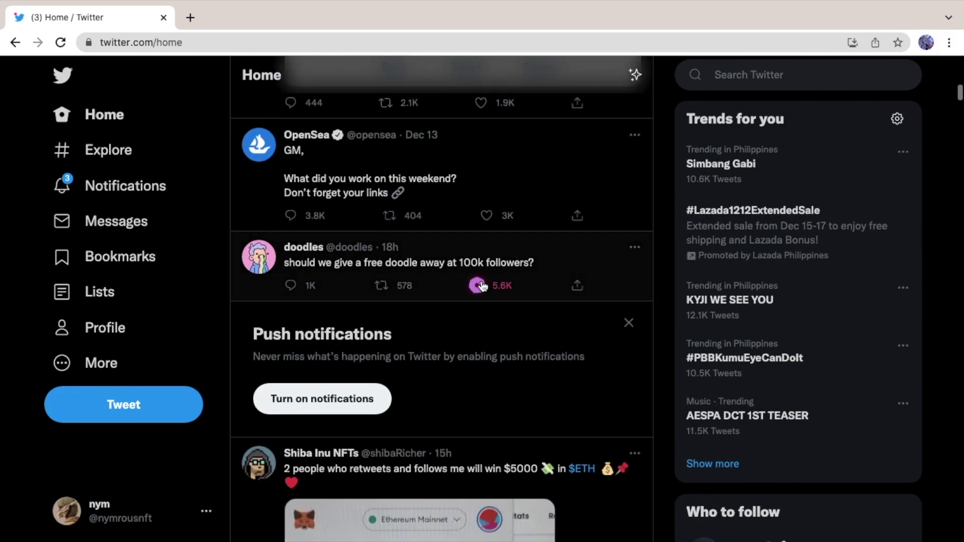
scroll(452, 324, down, 3)
scroll(452, 324, down, 4)
scroll(450, 430, down, 3)
scroll(451, 430, down, 4)
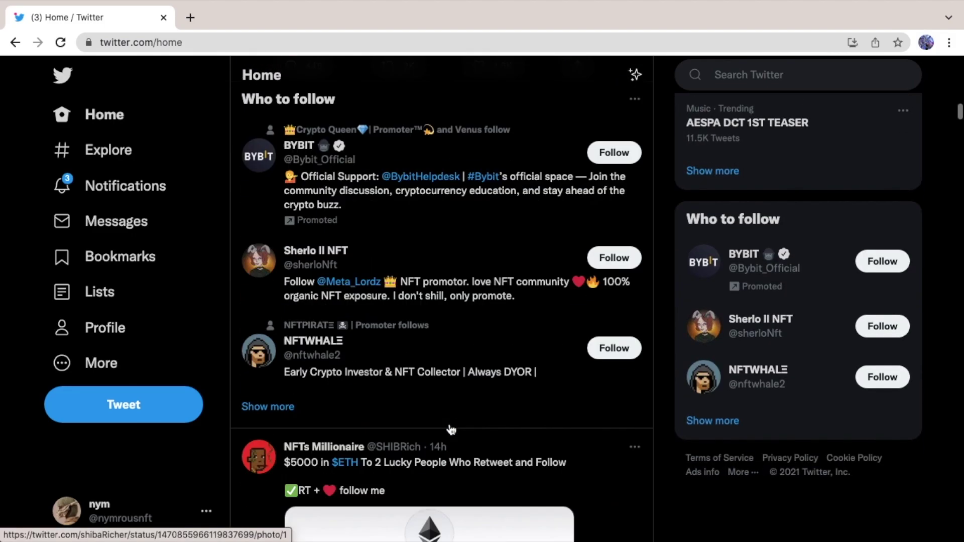
scroll(450, 429, down, 5)
scroll(451, 430, down, 4)
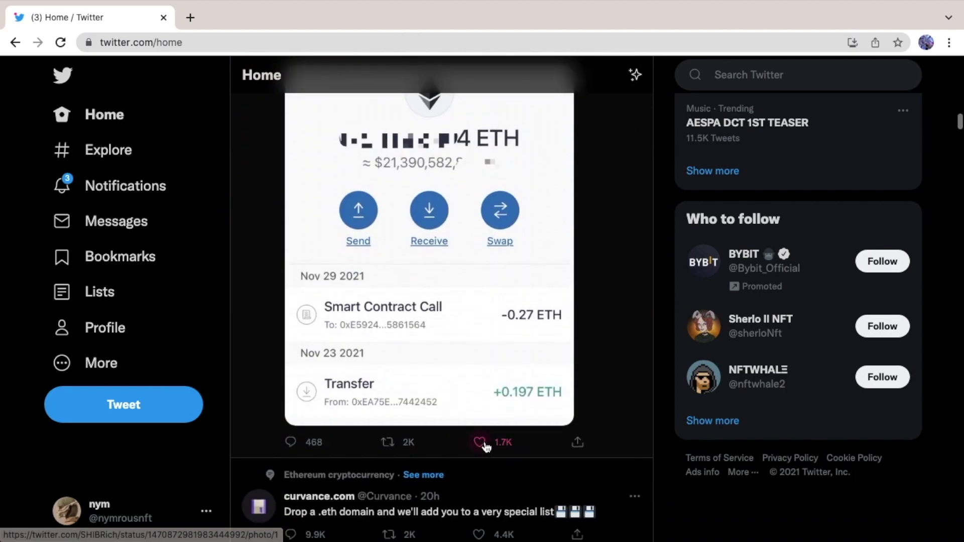
scroll(484, 444, down, 2)
scroll(485, 445, down, 4)
scroll(484, 445, down, 3)
scroll(485, 445, down, 5)
scroll(484, 445, down, 2)
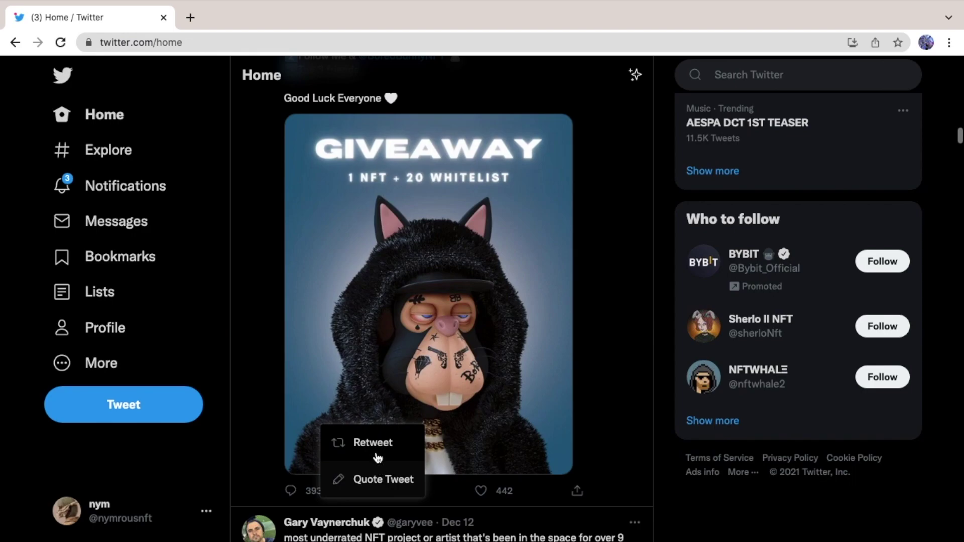
- Retweet the NFT giveaway post, then view all posts tagged #NFTs
click(373, 443)
scroll(452, 437, down, 5)
scroll(482, 452, up, 1)
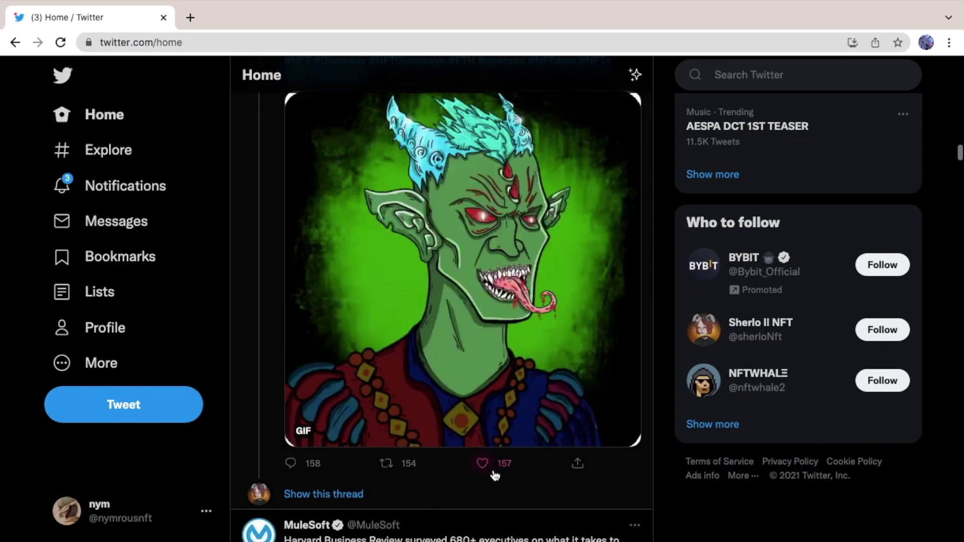
scroll(494, 473, down, 2)
scroll(495, 467, down, 5)
scroll(495, 462, down, 4)
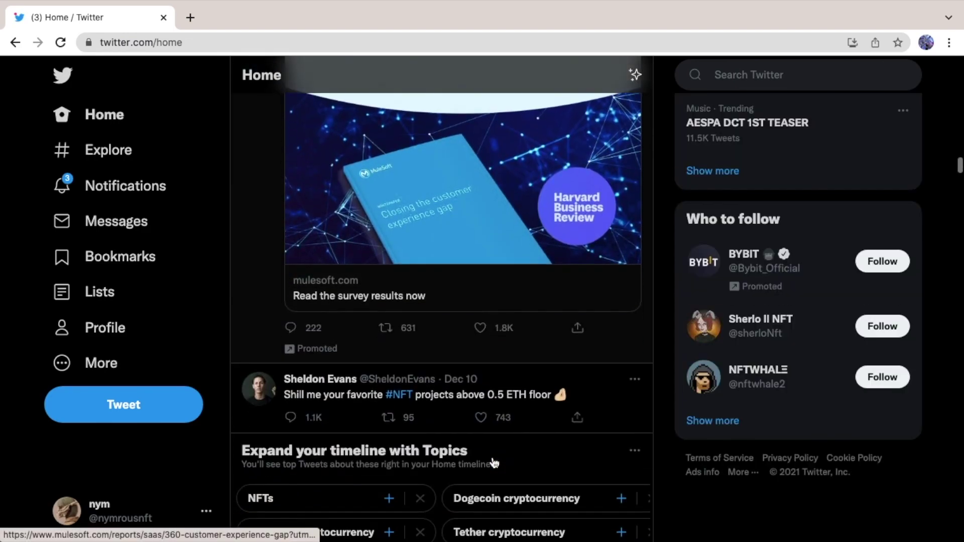
scroll(495, 463, down, 3)
scroll(495, 462, down, 6)
scroll(494, 462, down, 4)
scroll(494, 463, down, 5)
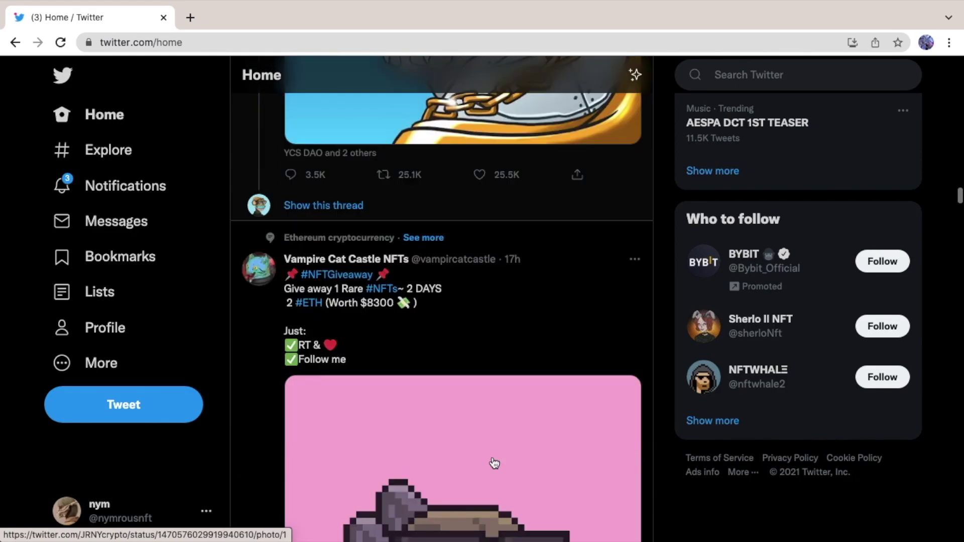
scroll(495, 462, down, 6)
scroll(494, 463, up, 2)
scroll(495, 459, up, 1)
scroll(494, 455, up, 1)
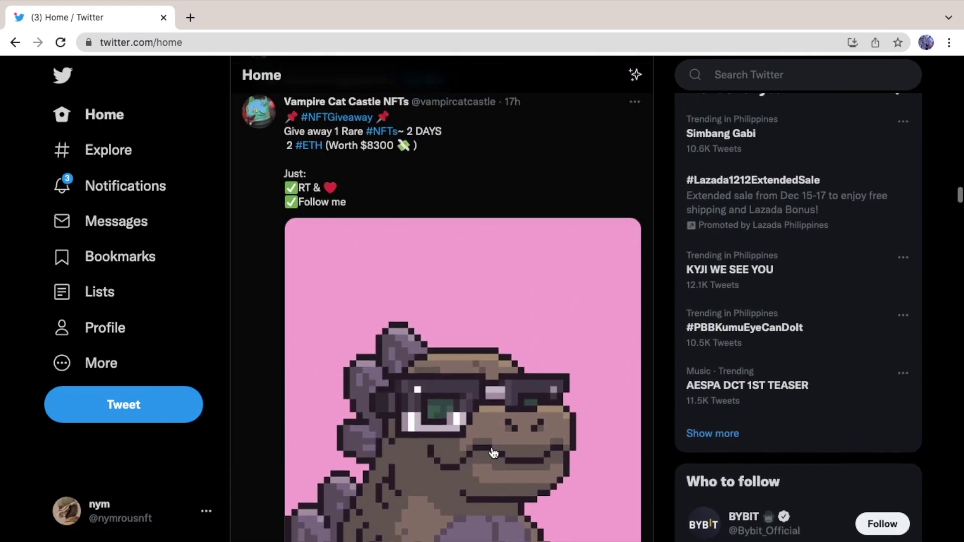
scroll(493, 453, up, 2)
click(381, 221)
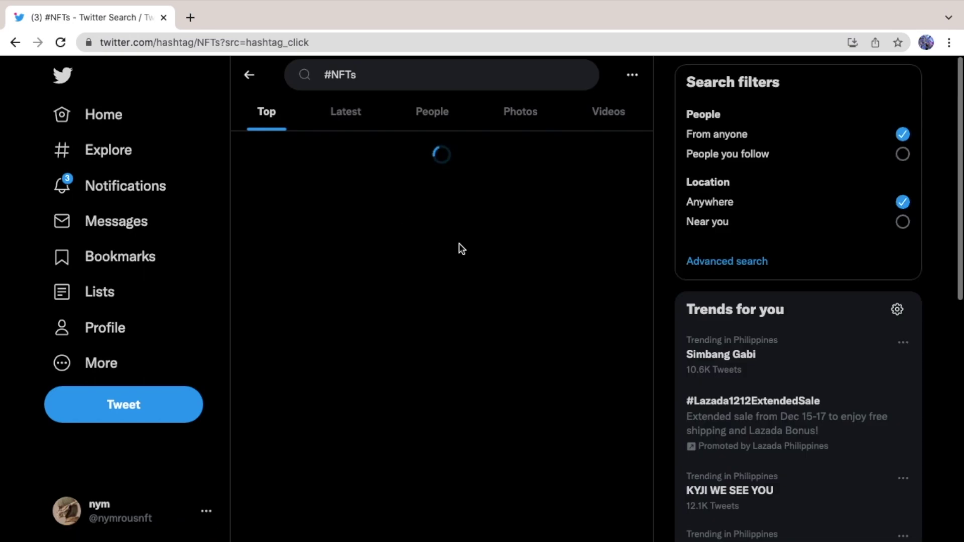
scroll(620, 305, down, 2)
scroll(621, 305, down, 5)
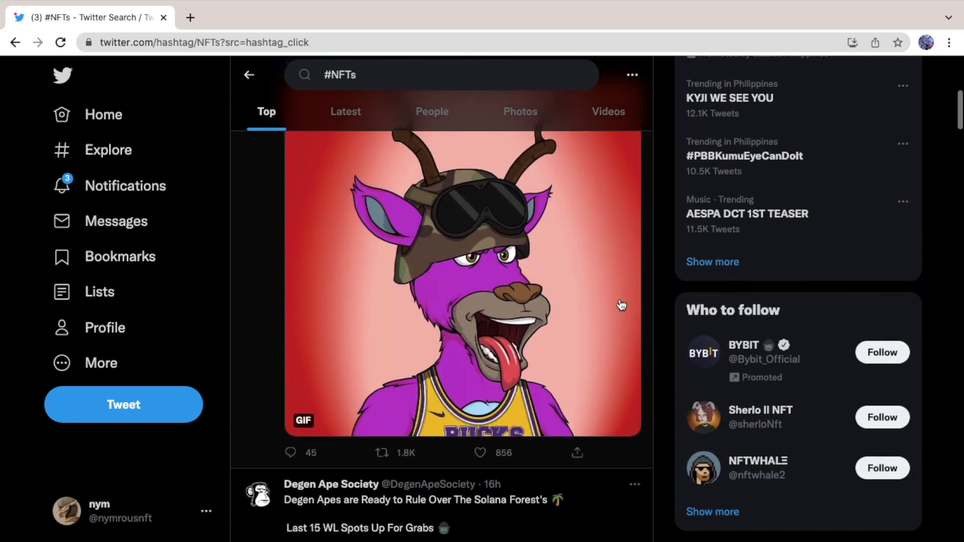
scroll(622, 304, down, 5)
scroll(620, 305, down, 5)
scroll(620, 305, down, 3)
scroll(621, 305, down, 5)
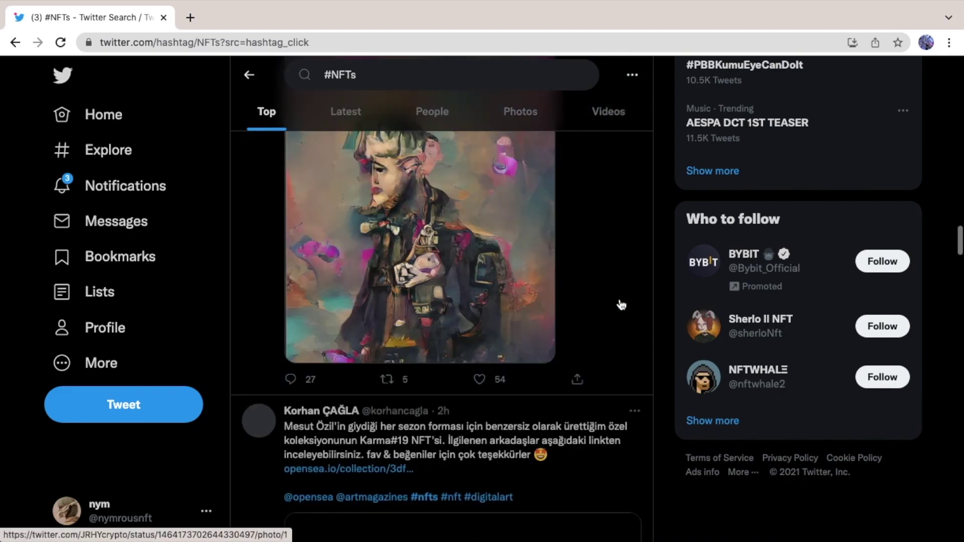
scroll(621, 304, down, 5)
scroll(621, 305, down, 5)
scroll(621, 305, down, 5)
scroll(621, 304, down, 5)
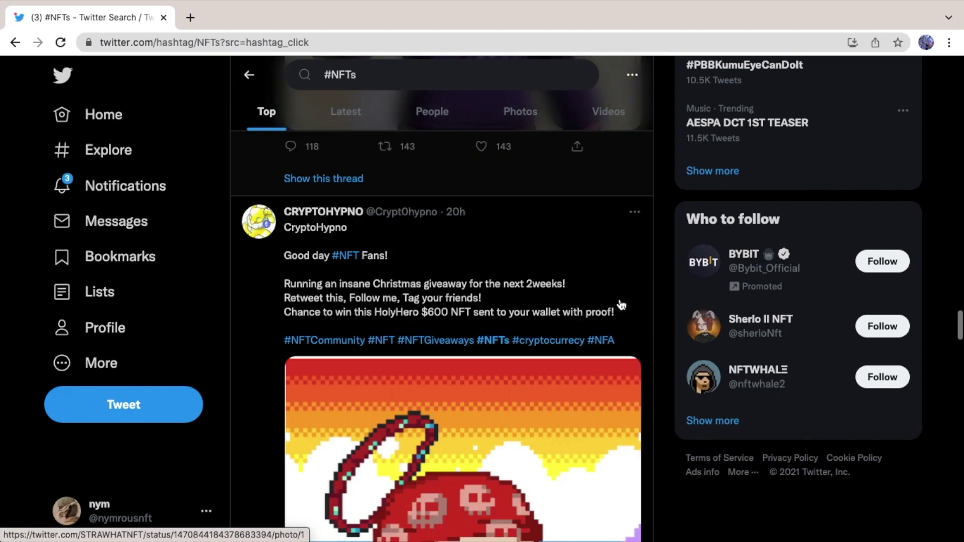
scroll(621, 305, down, 5)
scroll(620, 305, down, 5)
scroll(621, 305, down, 4)
scroll(655, 297, down, 5)
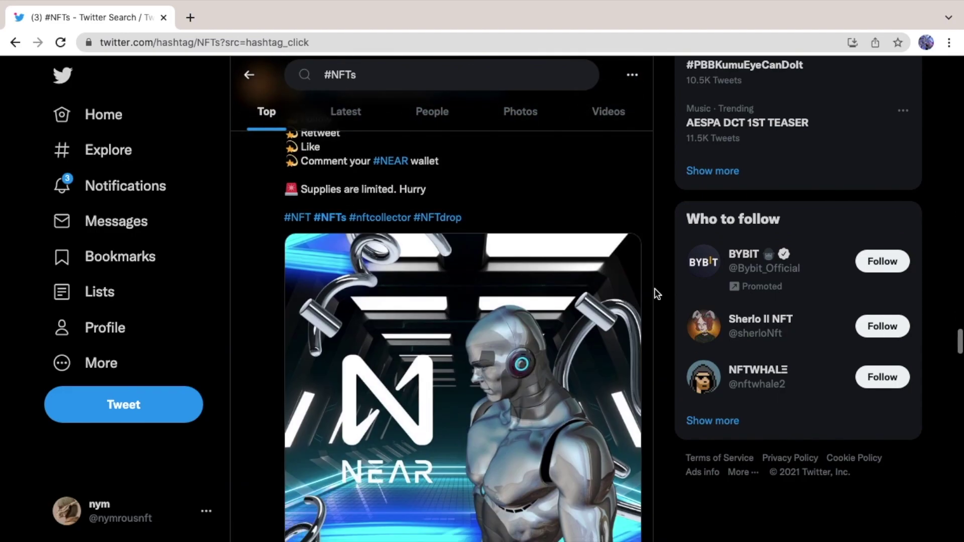
scroll(654, 296, down, 5)
scroll(654, 297, down, 5)
scroll(654, 296, down, 4)
scroll(654, 293, down, 5)
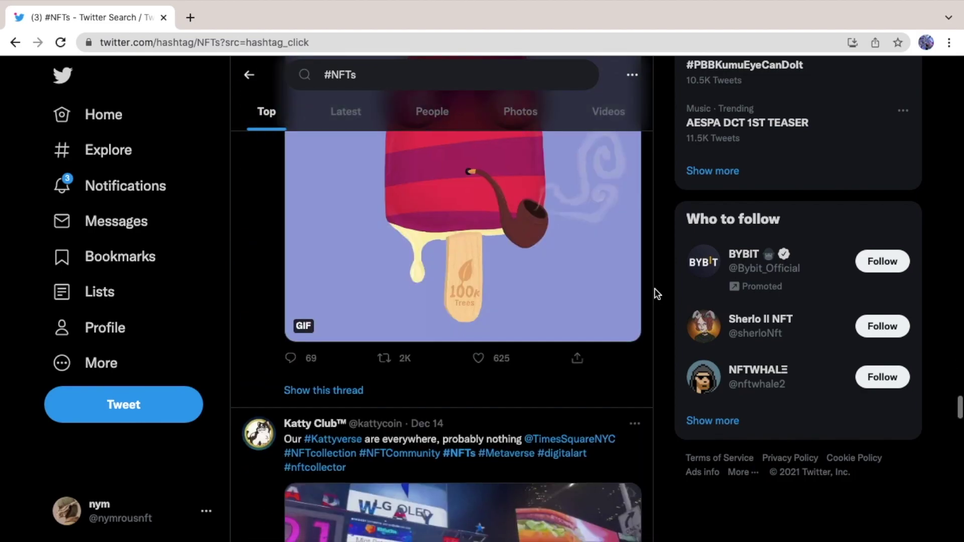
scroll(655, 294, down, 5)
scroll(654, 293, down, 4)
scroll(654, 294, down, 3)
scroll(654, 293, down, 5)
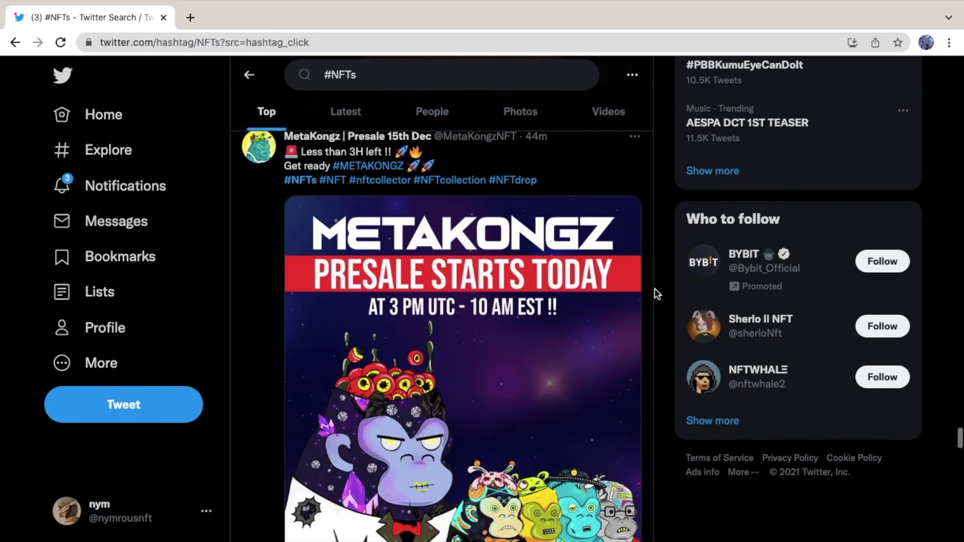
scroll(654, 294, down, 5)
scroll(654, 293, down, 4)
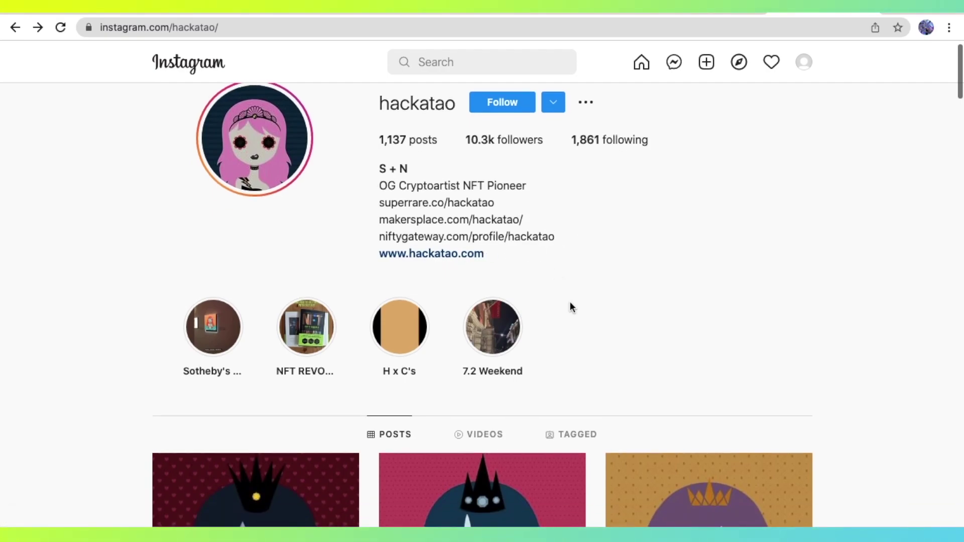
scroll(571, 302, down, 2)
scroll(826, 301, down, 4)
scroll(827, 301, down, 4)
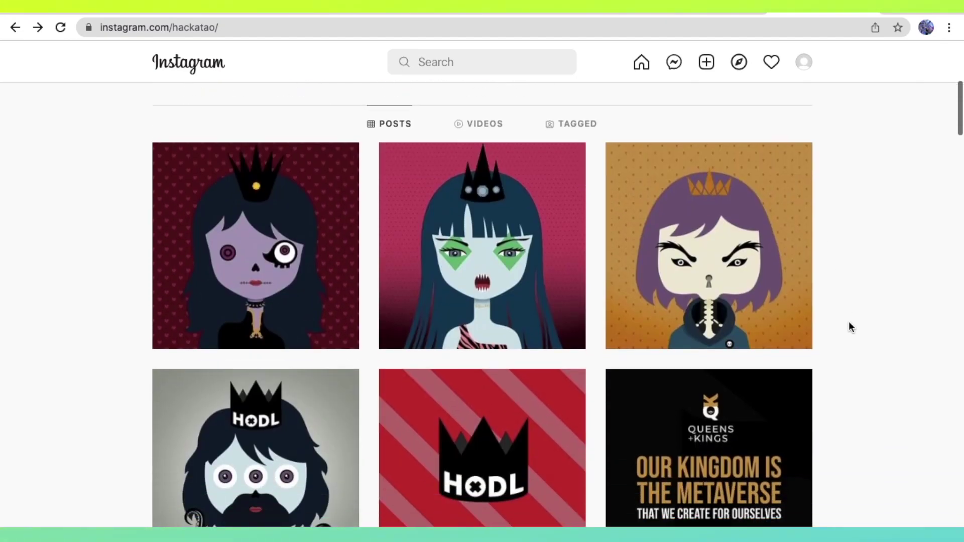
scroll(849, 321, down, 2)
scroll(849, 321, down, 3)
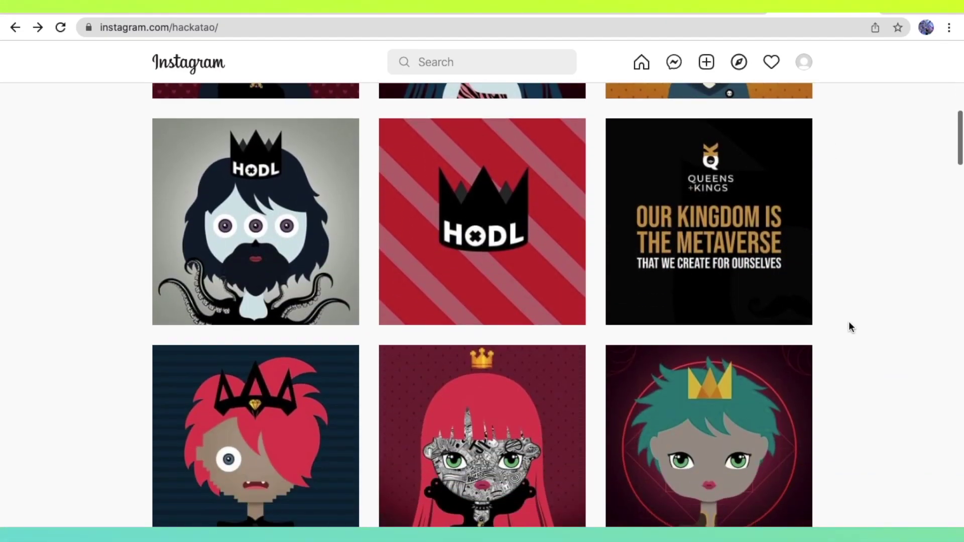
- View hackatao's 'Our Kingdom Is The Metaverse' and HODL crown posts, then the #nftart page
click(776, 286)
click(940, 206)
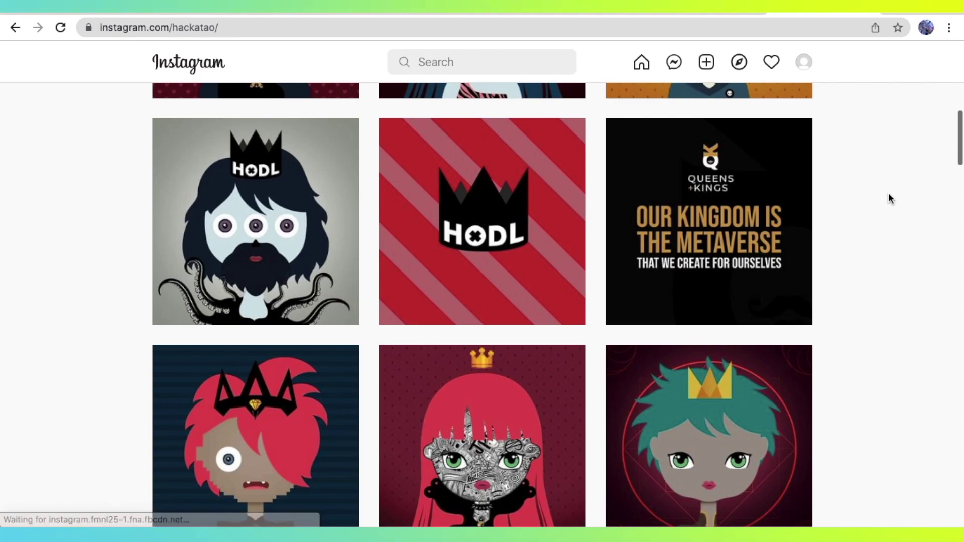
scroll(864, 178, up, 1)
click(286, 240)
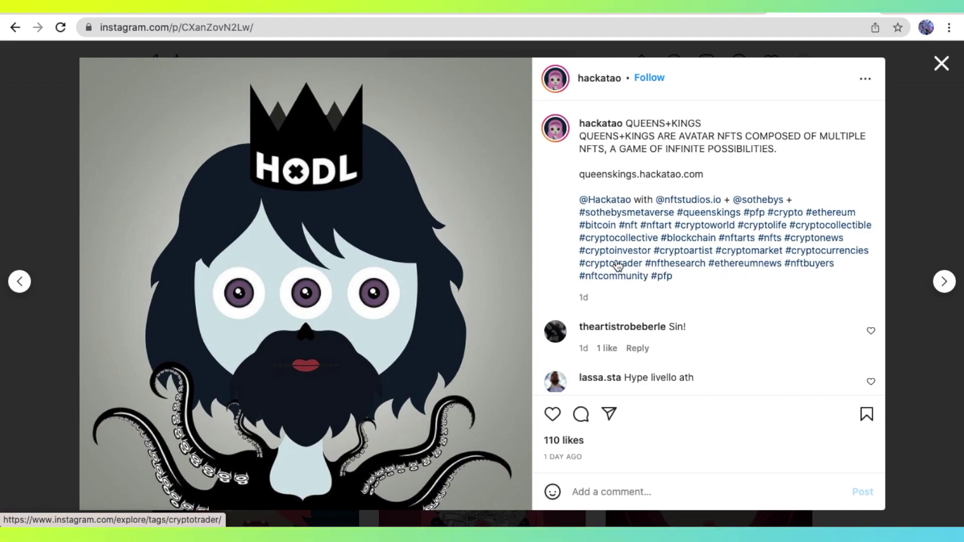
click(660, 228)
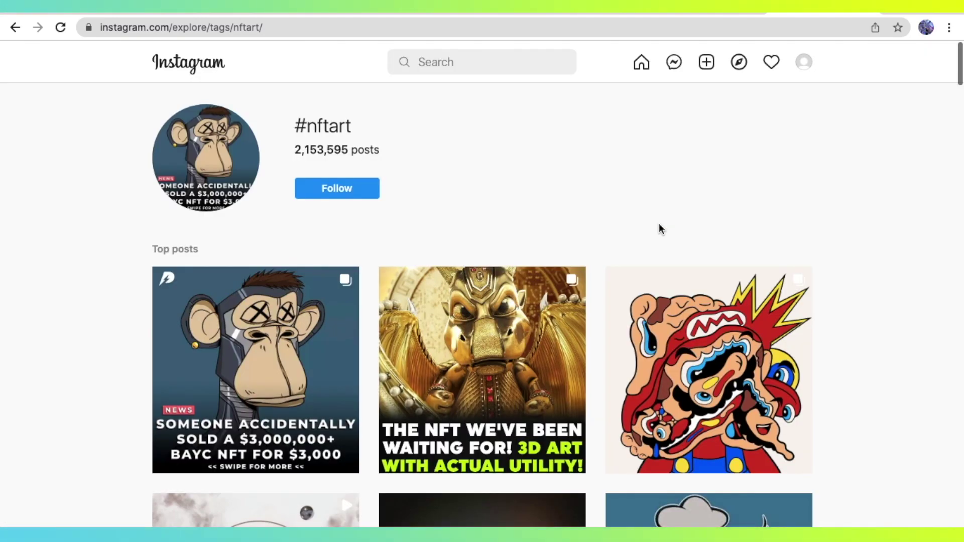
scroll(660, 223, down, 1)
scroll(659, 224, up, 1)
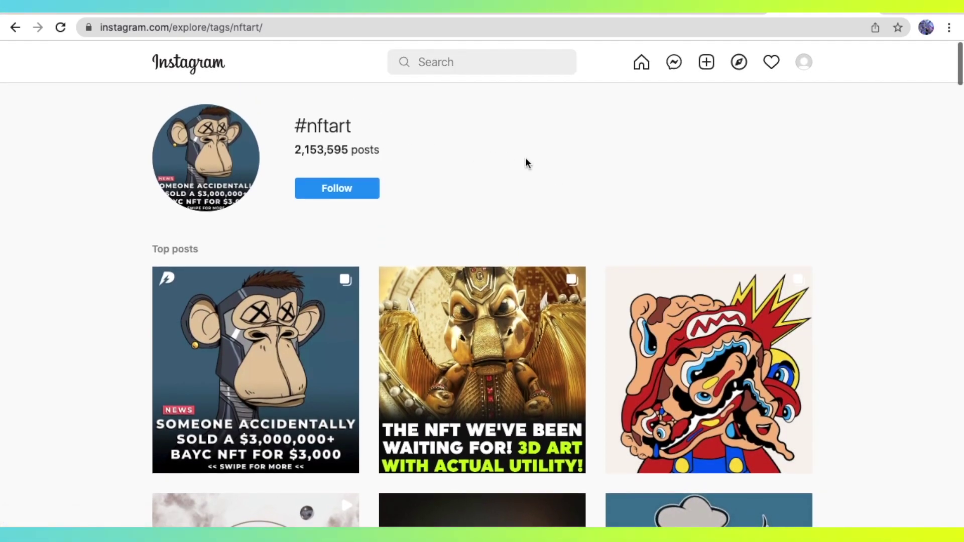
scroll(558, 174, down, 3)
scroll(906, 327, down, 2)
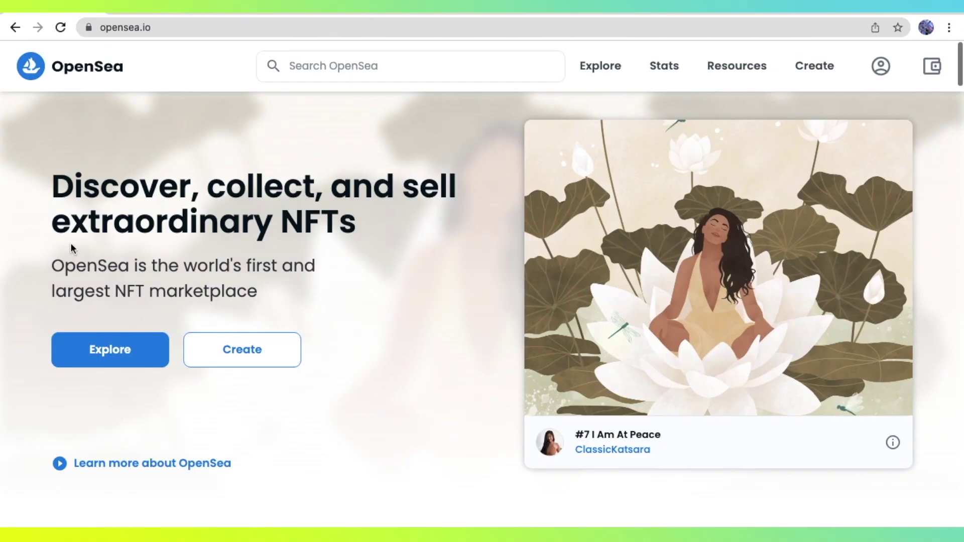